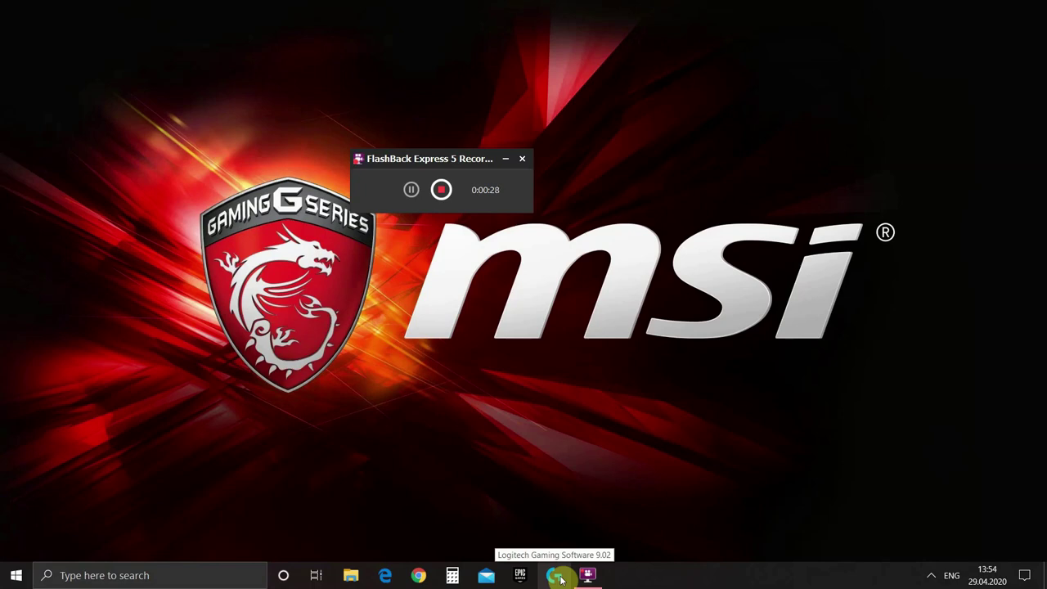
# Open Logitech Gaming Software and disable launching it at Windows startup in its general settings.
pyautogui.click(557, 576)
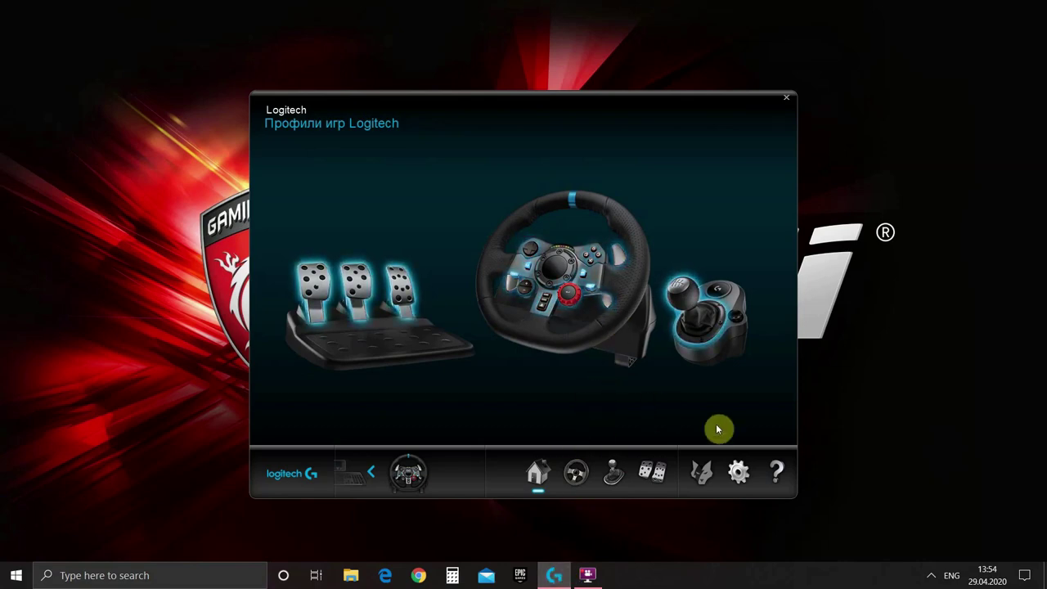
pyautogui.click(740, 472)
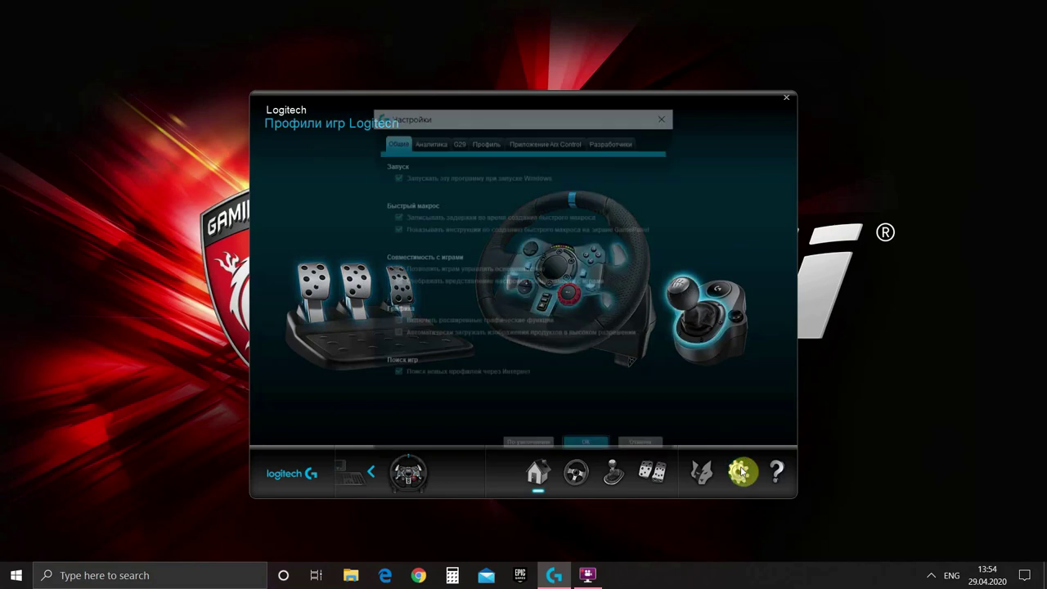
pyautogui.click(396, 176)
pyautogui.click(413, 176)
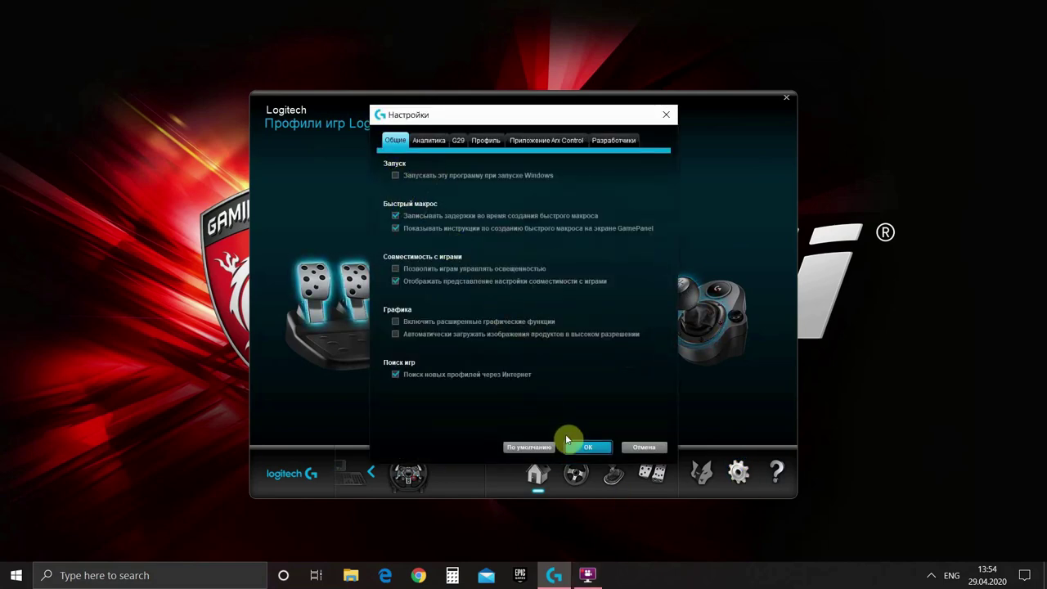
pyautogui.click(587, 448)
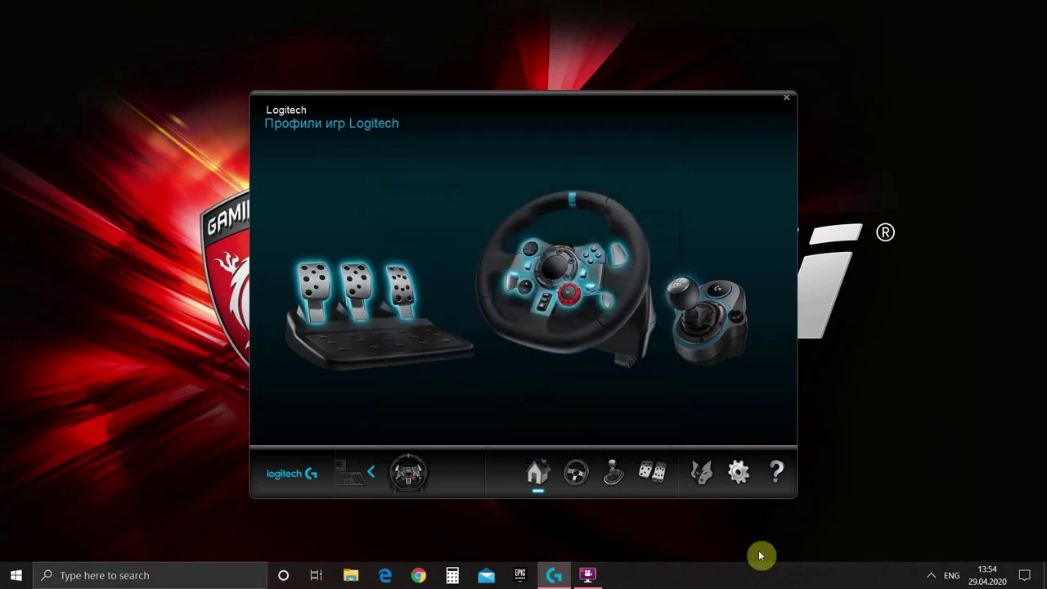
# Close the Logitech Gaming Software window and exit its background process.
pyautogui.click(786, 98)
pyautogui.click(931, 575)
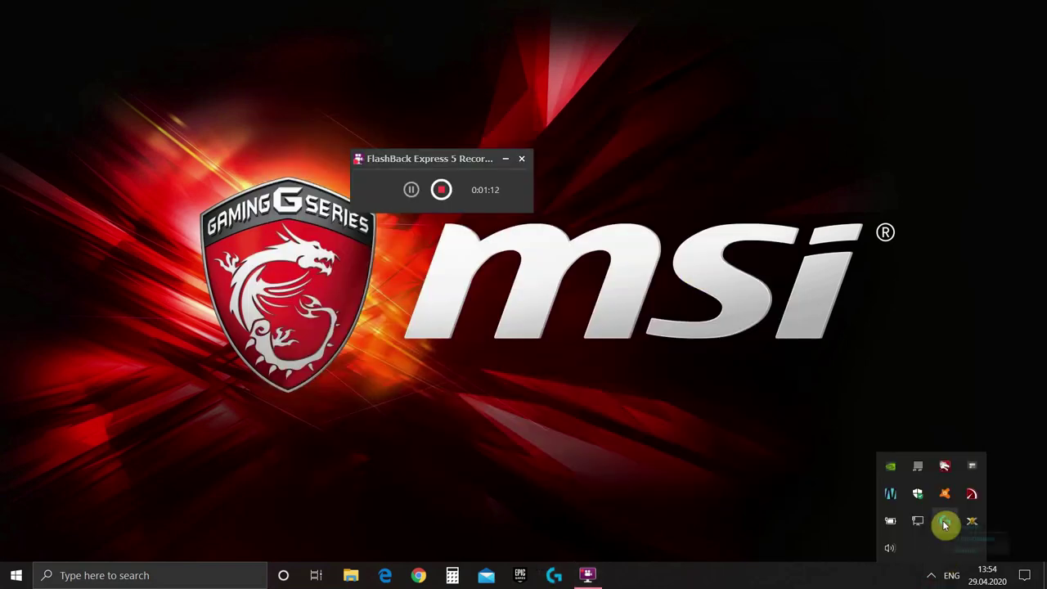
pyautogui.rightClick(945, 521)
pyautogui.click(965, 550)
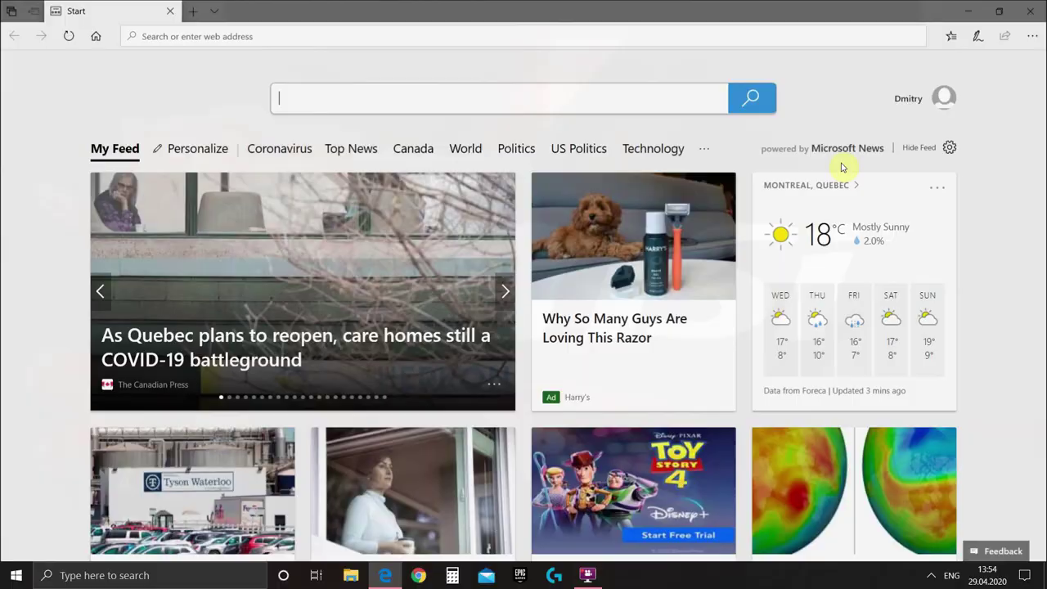
# In Microsoft Edge, search the web for logitech g hub and download the Windows installer from the Logitech G HUB page.
pyautogui.write('og')
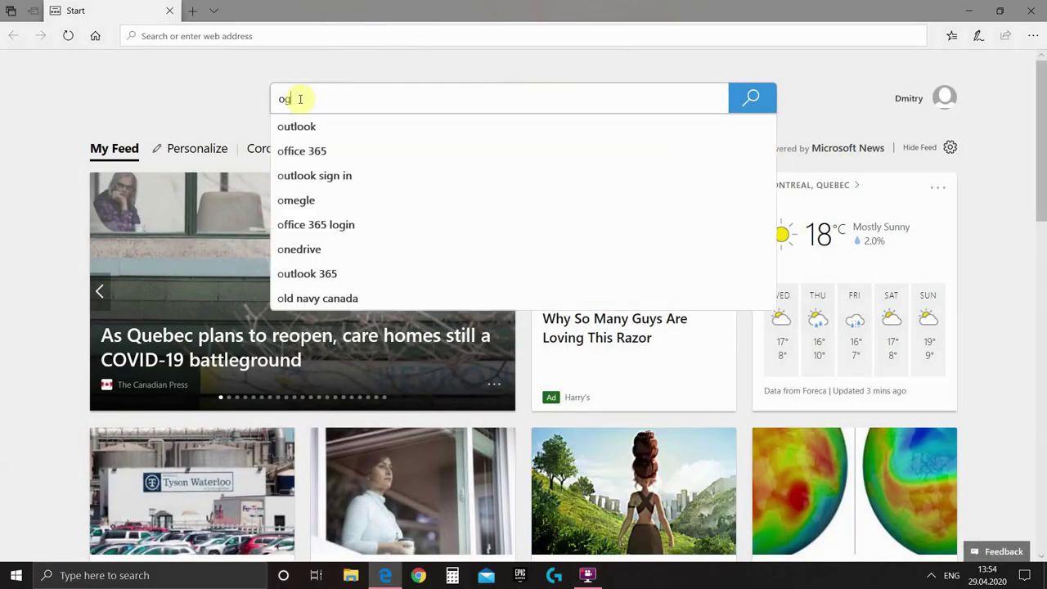
pyautogui.write('itech g hub')
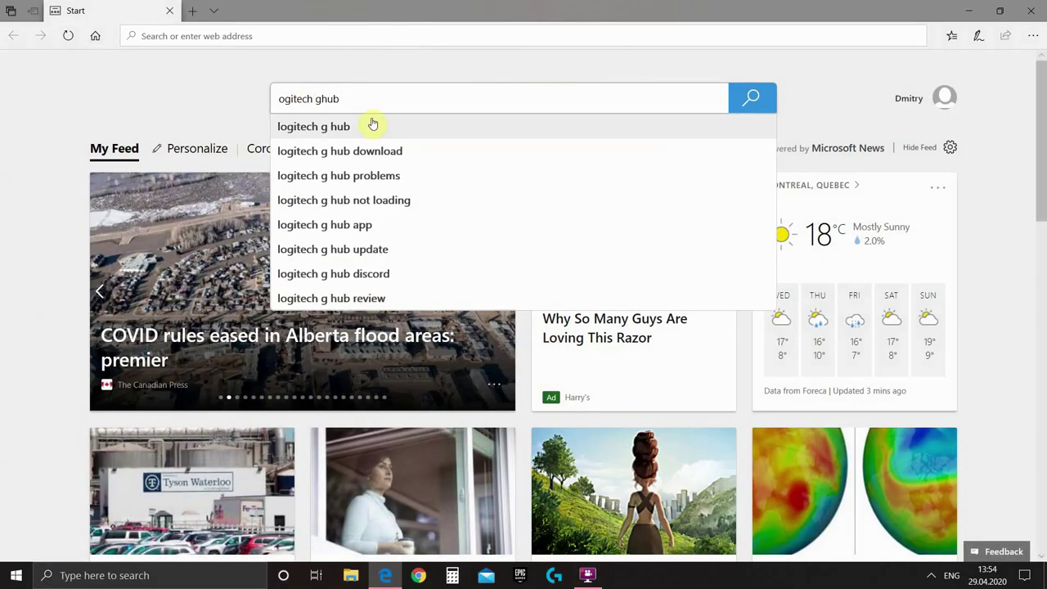
pyautogui.click(366, 127)
pyautogui.click(188, 186)
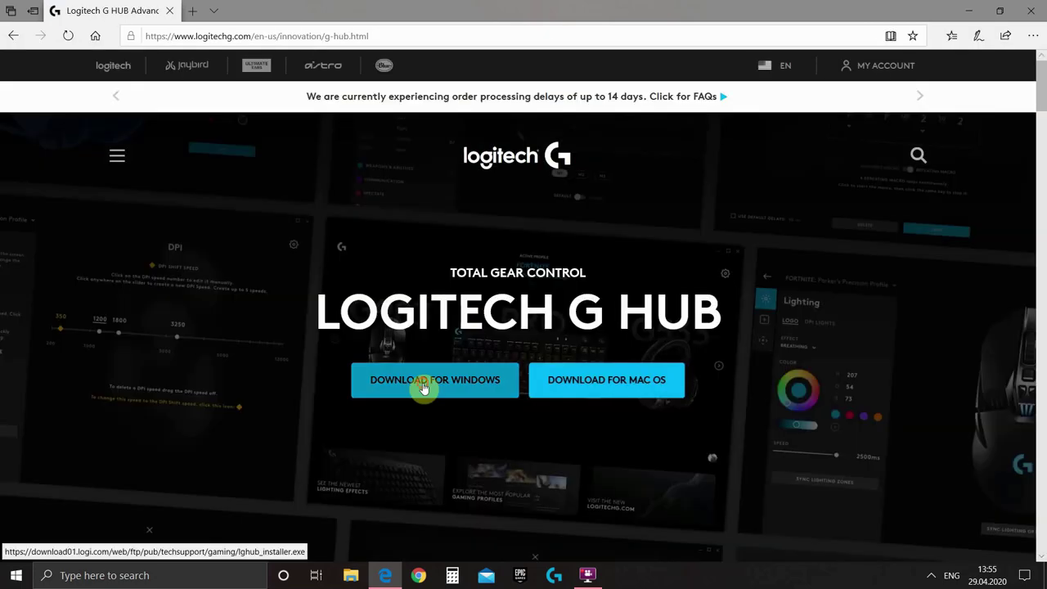
pyautogui.click(426, 385)
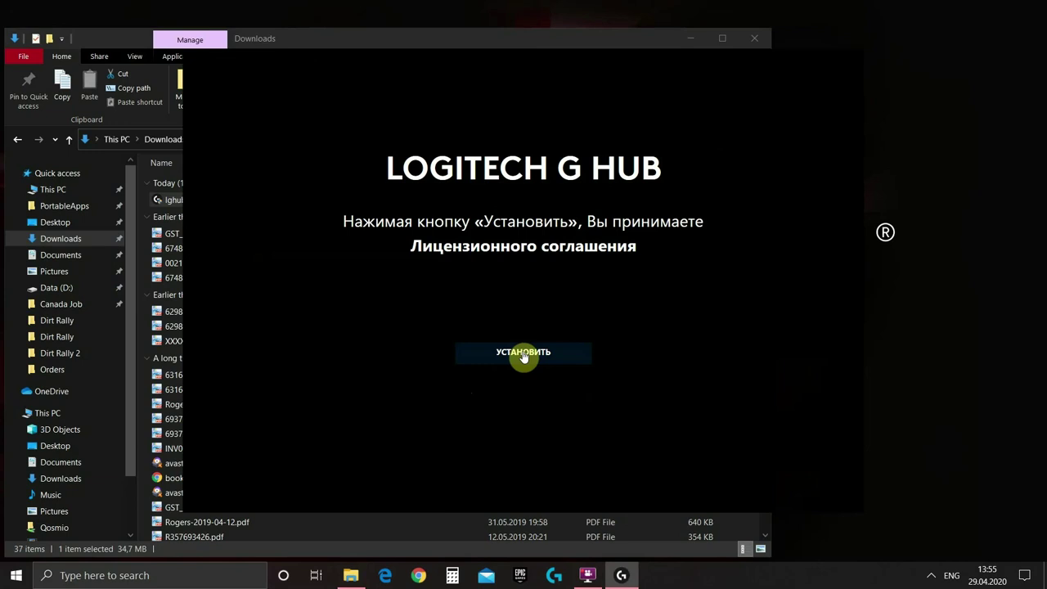
# Install Logitech G HUB and go through its welcome screens, postponing the import of Logitech Gaming Software profiles.
pyautogui.click(523, 356)
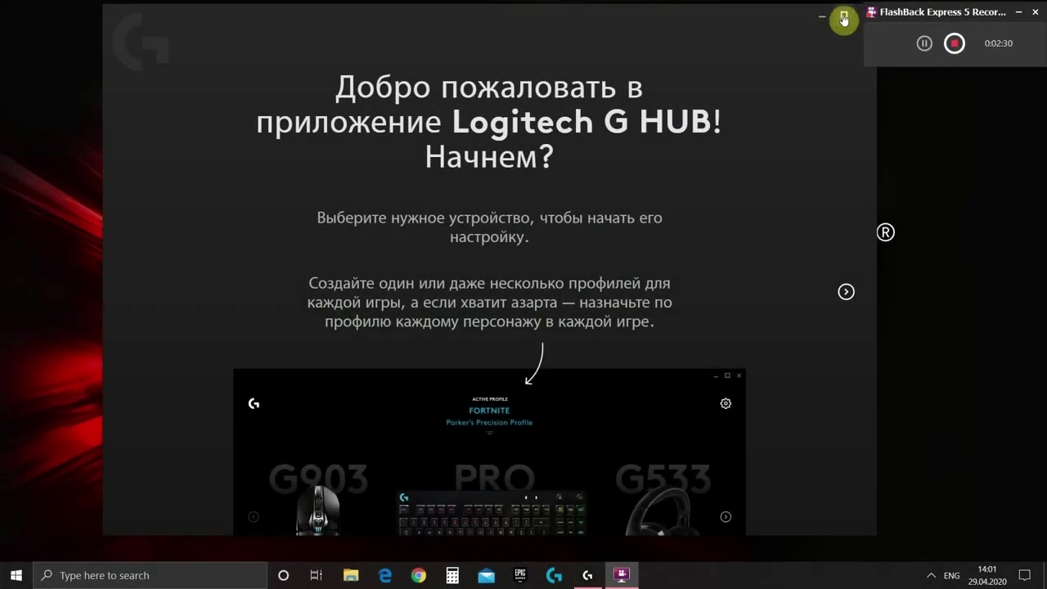
pyautogui.click(844, 18)
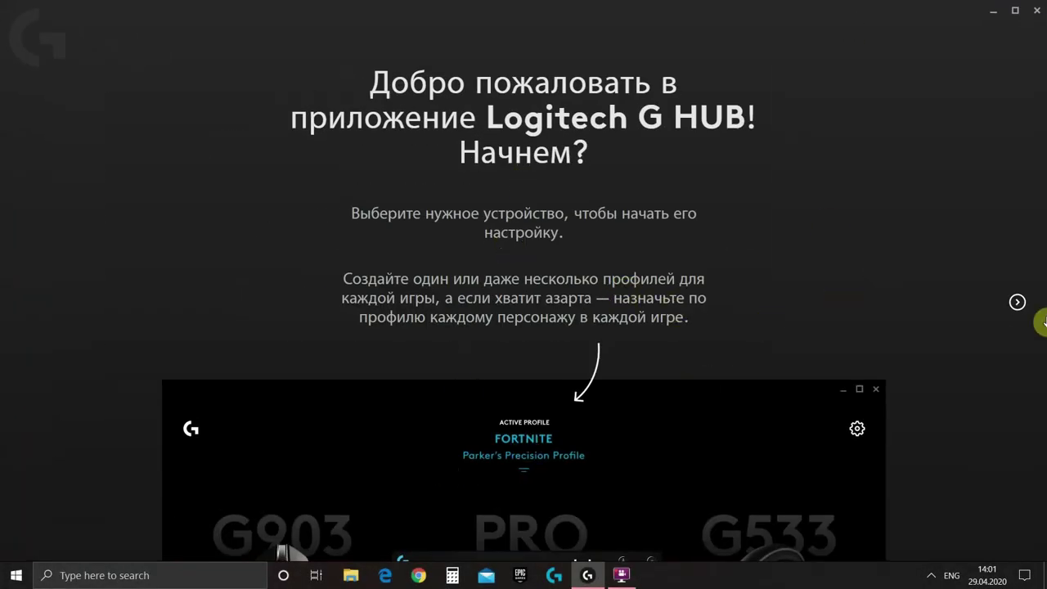
pyautogui.click(1019, 302)
pyautogui.click(1020, 304)
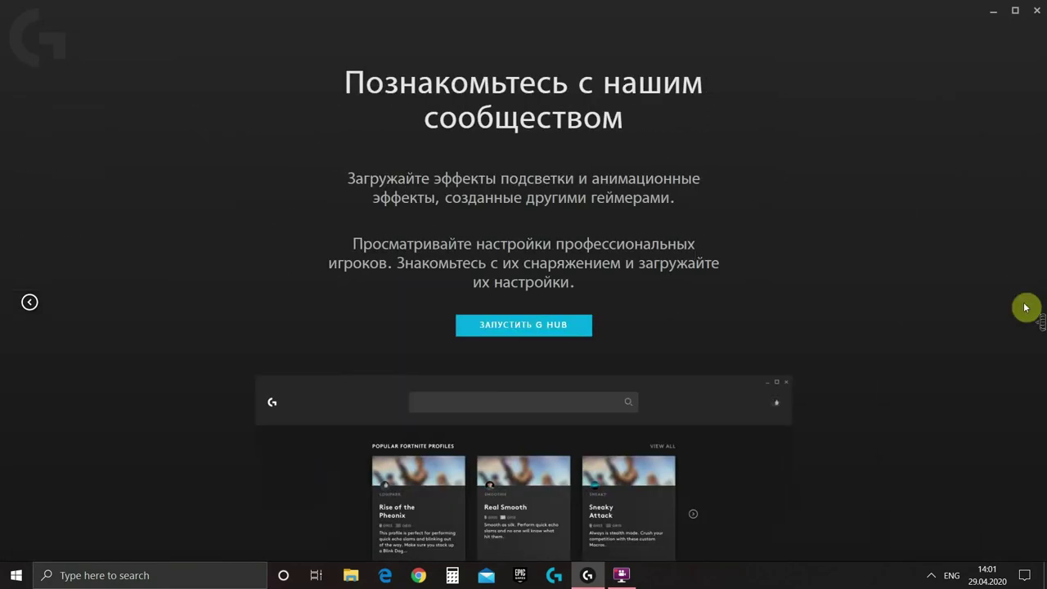
pyautogui.click(551, 327)
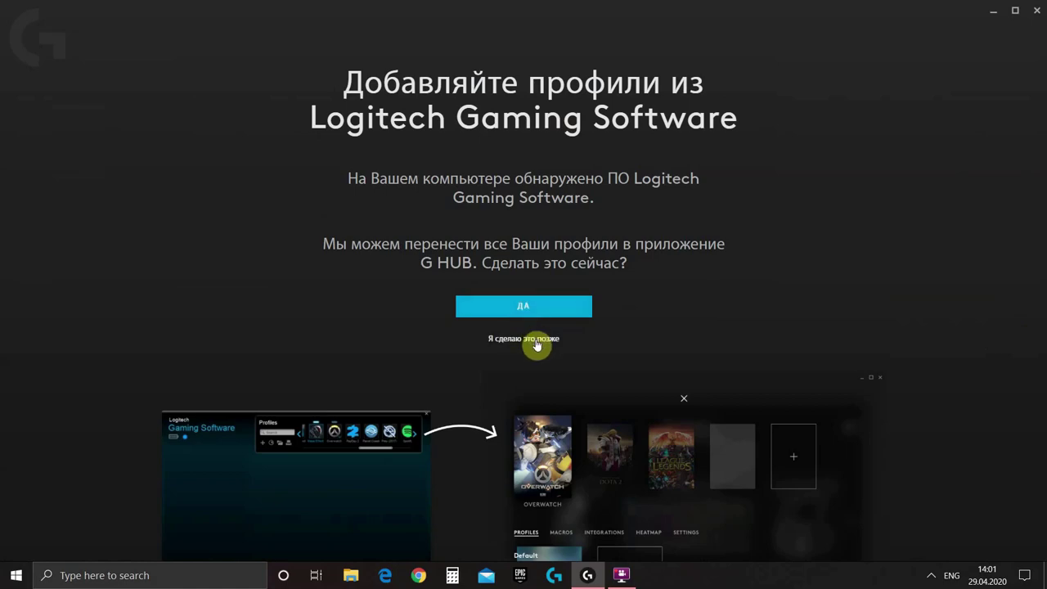
pyautogui.click(536, 340)
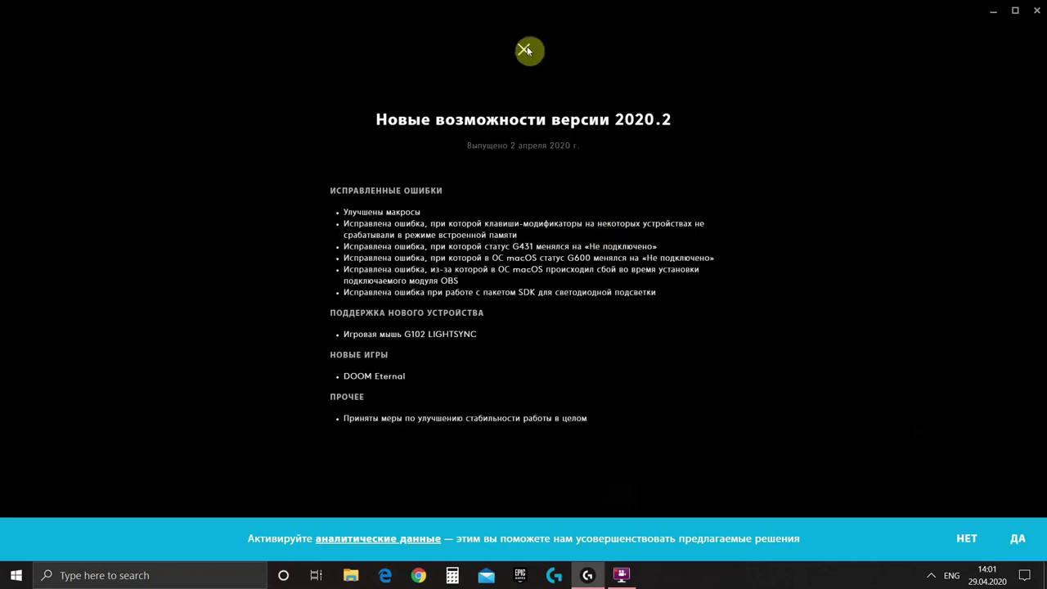
# Decline sharing analytics data and close the version 2020.2 release notes.
pyautogui.click(1013, 548)
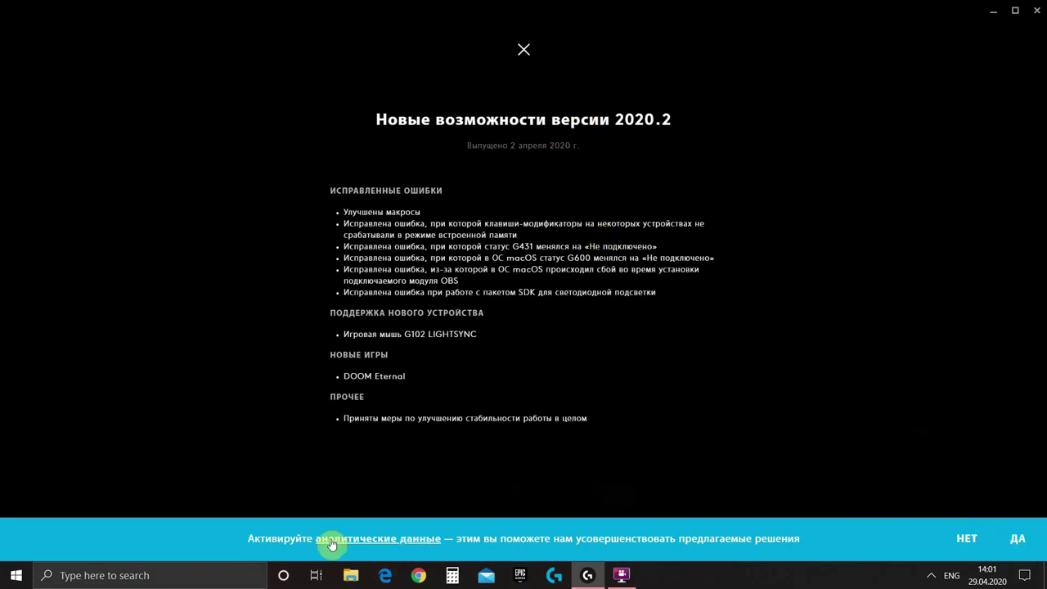
pyautogui.click(965, 545)
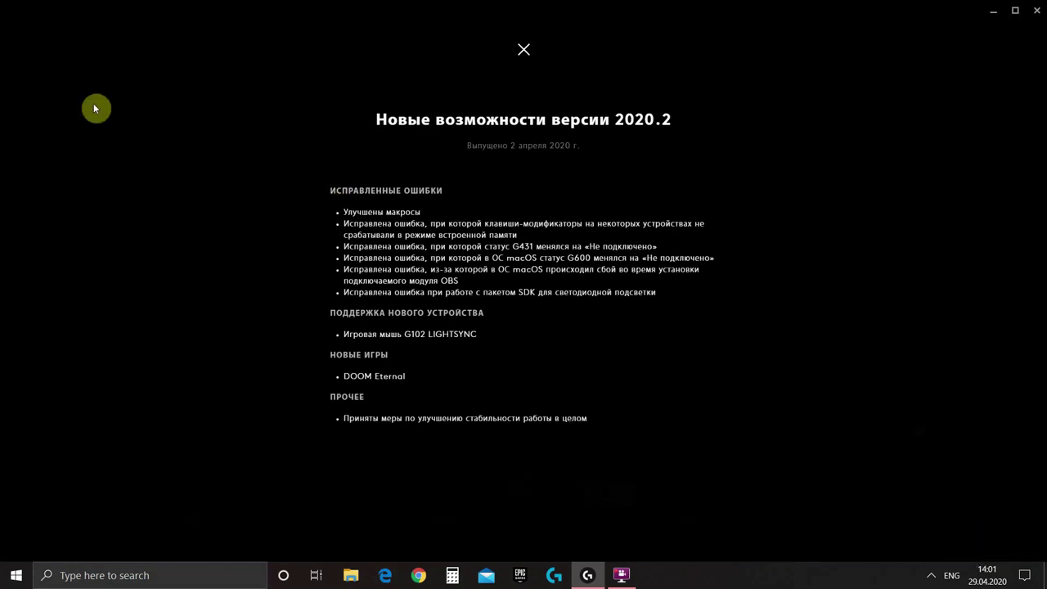
pyautogui.click(524, 50)
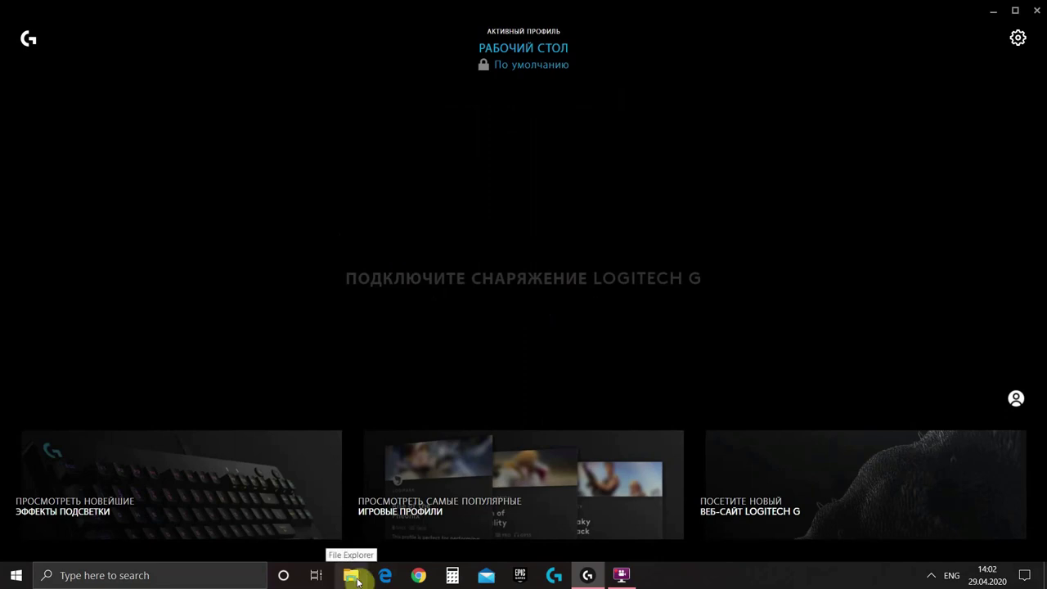
# In File Explorer, go to the LGHUB folder inside ProgramData on drive C and select current.json.
pyautogui.click(354, 576)
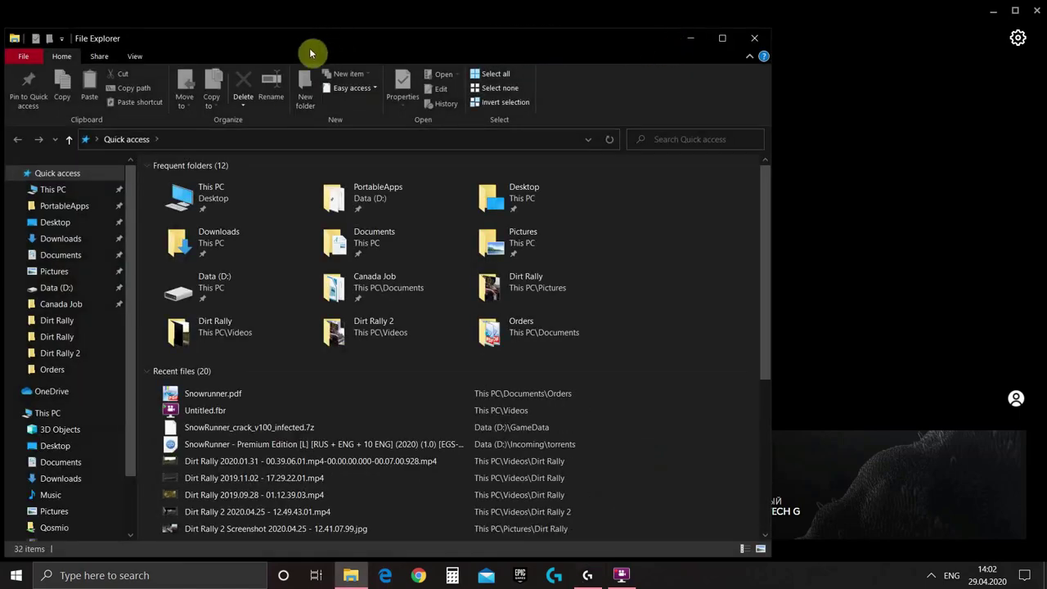
pyautogui.click(211, 199)
pyautogui.doubleClick(210, 199)
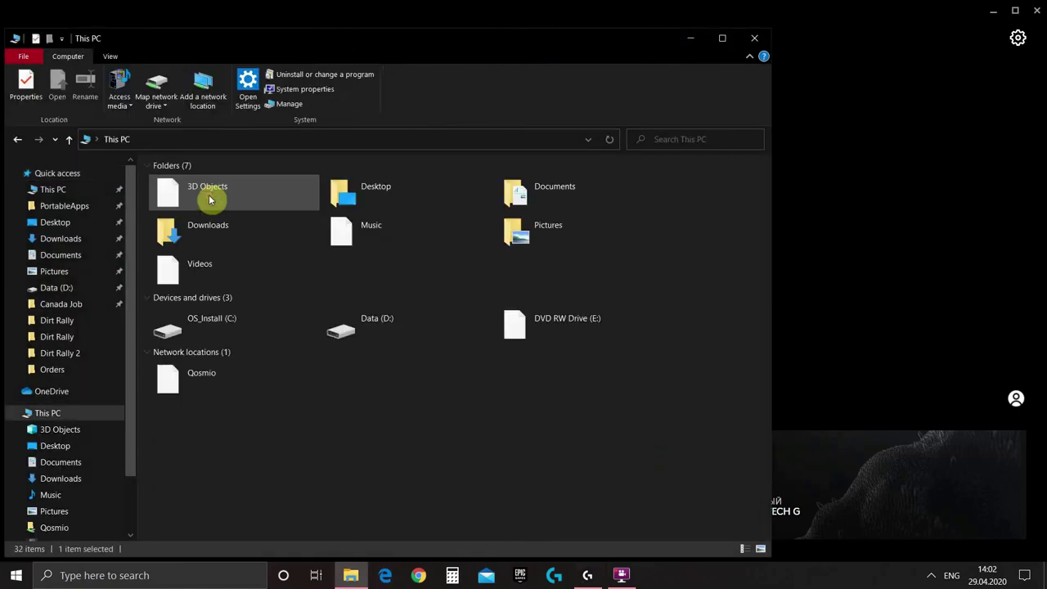
pyautogui.doubleClick(248, 327)
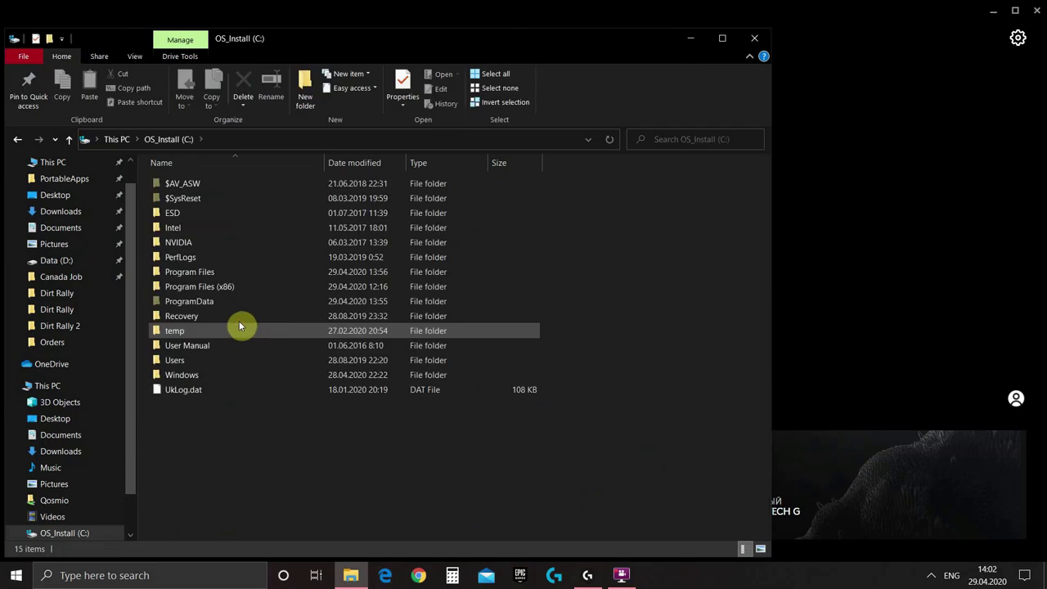
pyautogui.doubleClick(190, 301)
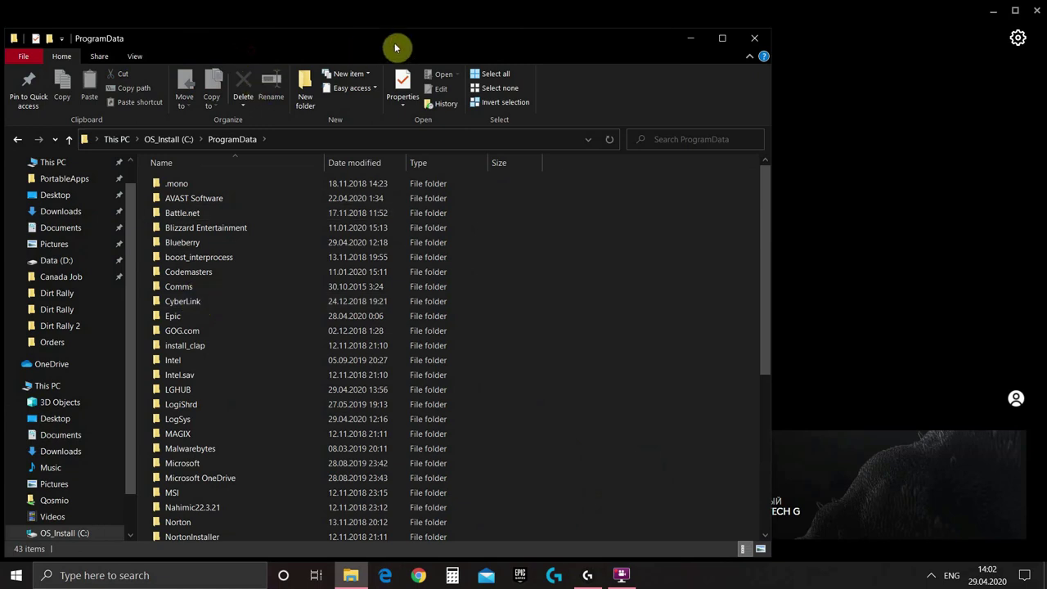
pyautogui.doubleClick(176, 390)
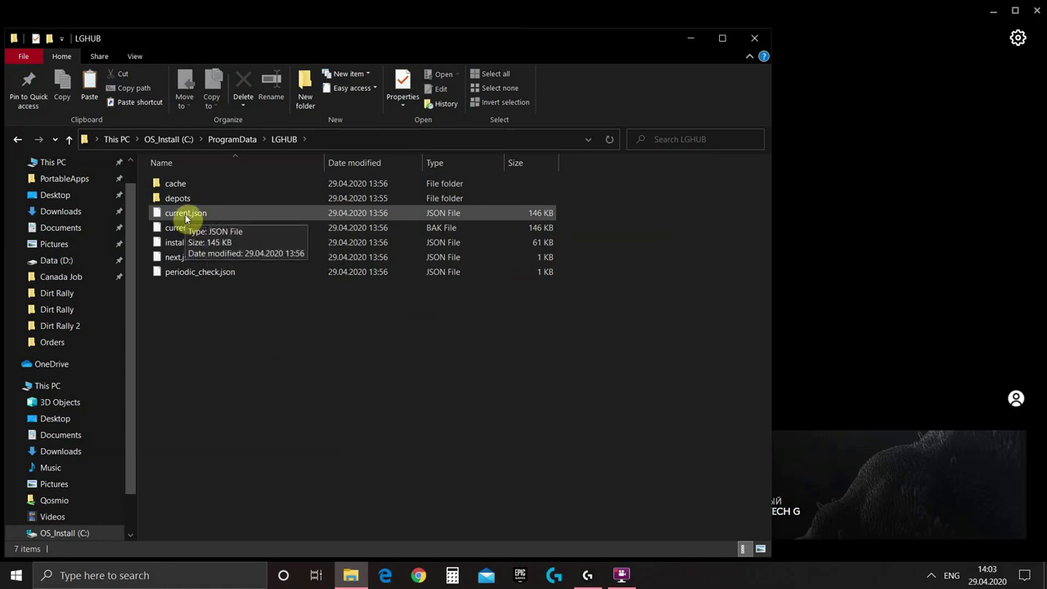
pyautogui.click(187, 216)
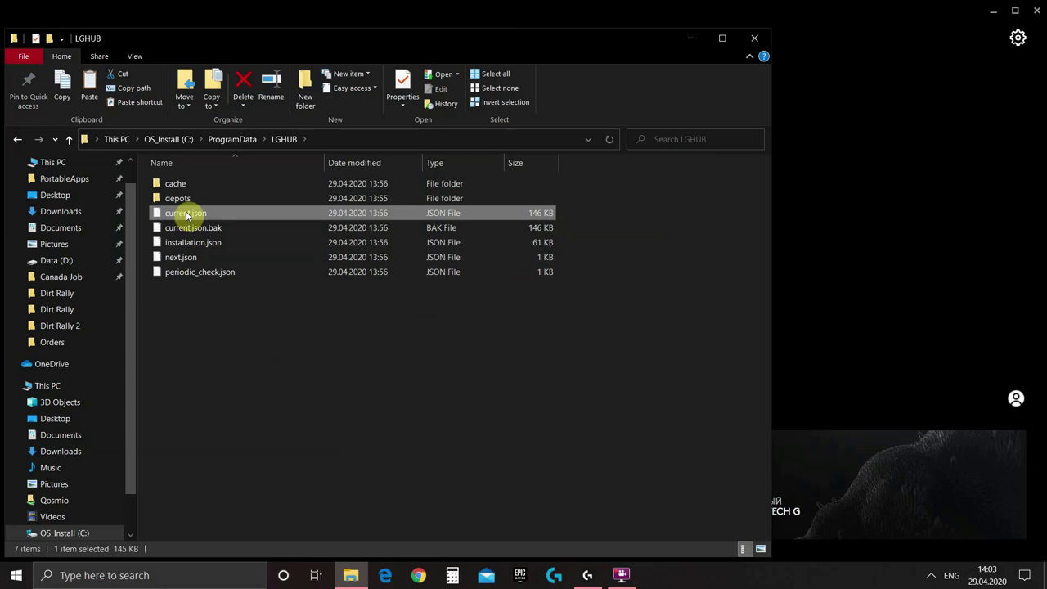
# Find Notepad with the Windows search and run it as administrator.
pyautogui.click(89, 575)
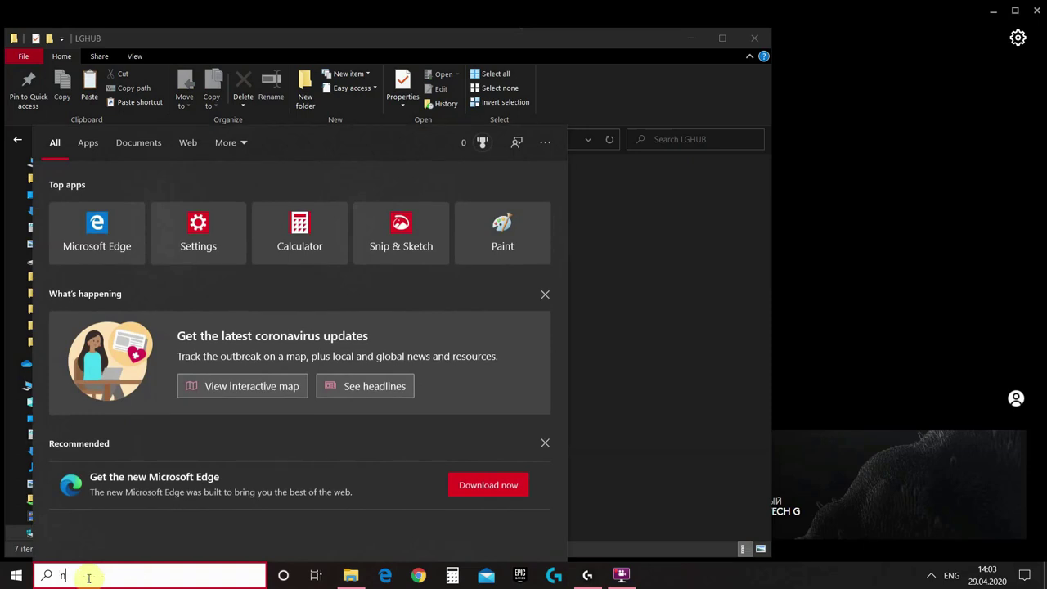
pyautogui.write('notepad')
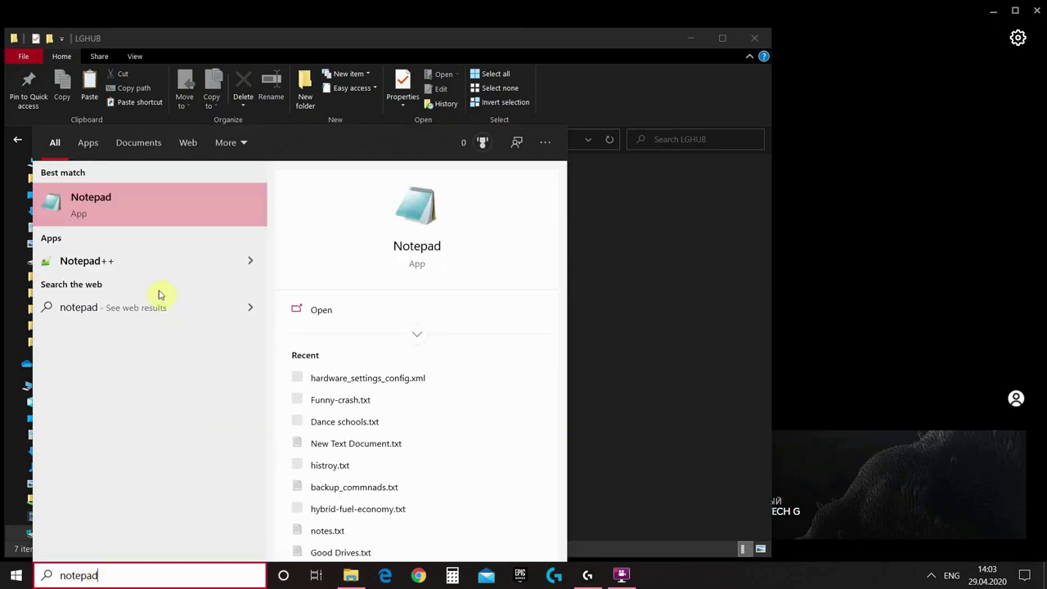
pyautogui.rightClick(116, 207)
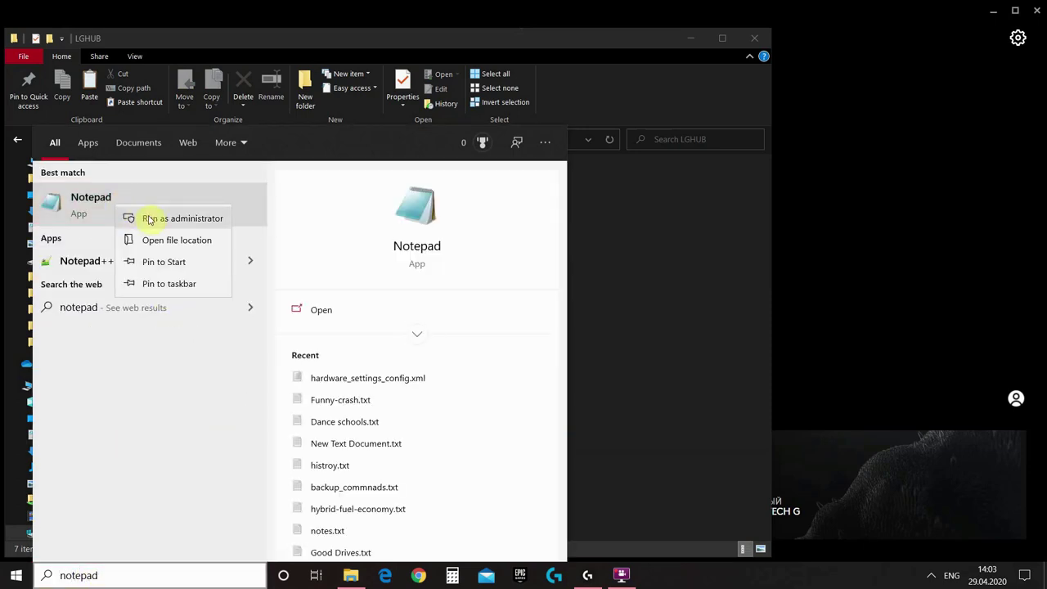
pyautogui.click(150, 219)
# Open current.json from C:\ProgramData\LGHUB in Notepad, with the file type filter set to All Files.
pyautogui.click(91, 86)
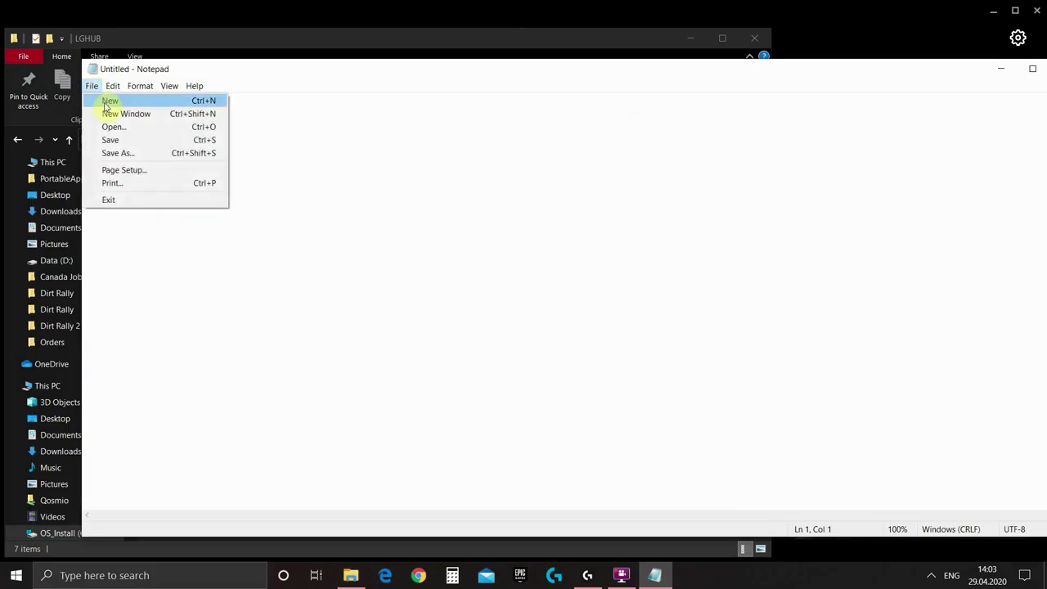
pyautogui.click(118, 128)
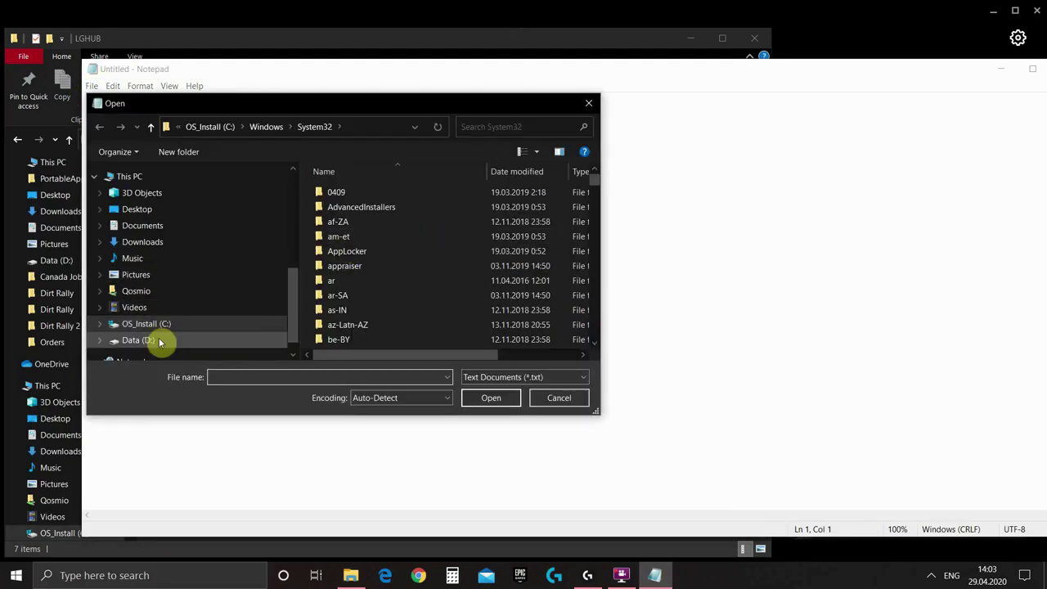
pyautogui.click(152, 330)
pyautogui.doubleClick(367, 269)
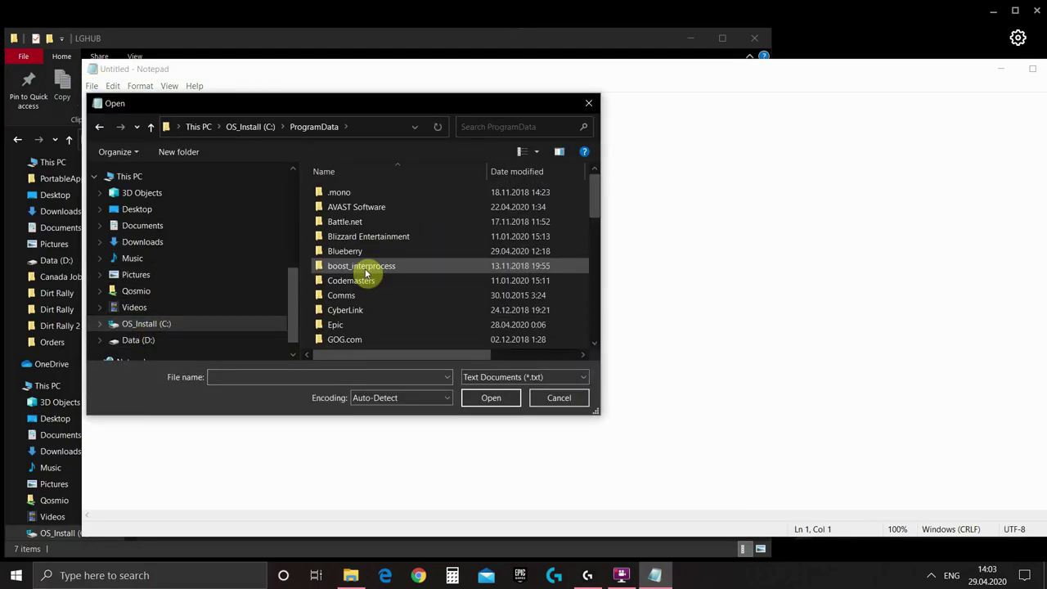
pyautogui.scroll(-2, 362, 270)
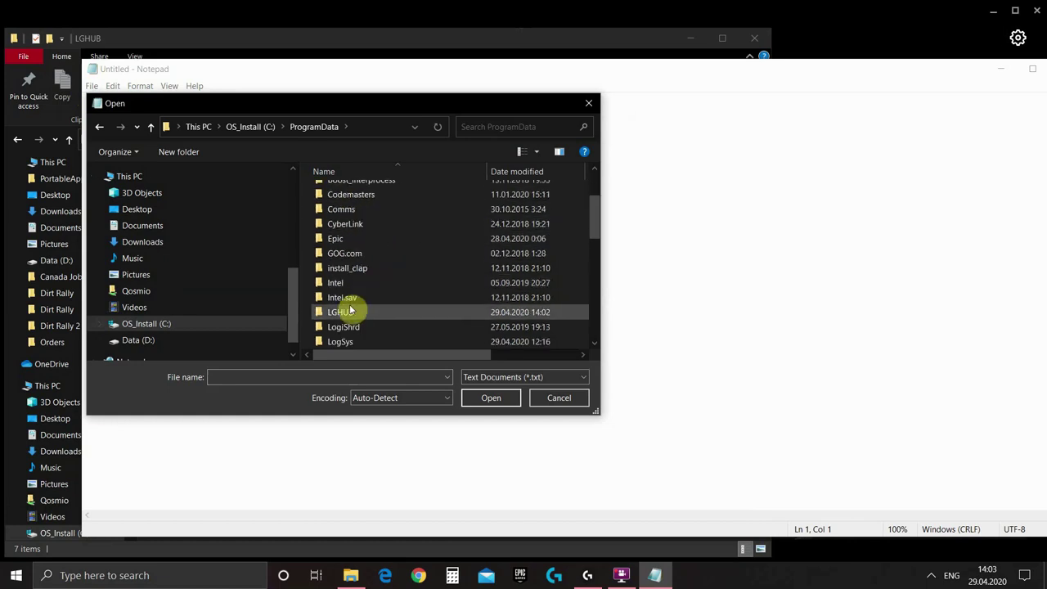
pyautogui.doubleClick(349, 312)
pyautogui.click(486, 376)
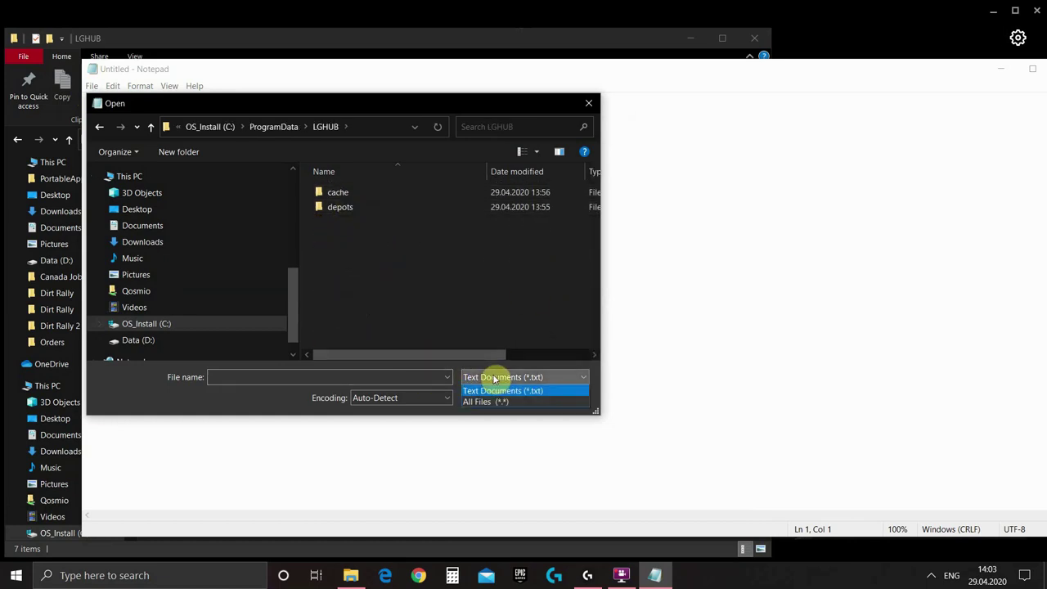
pyautogui.click(494, 401)
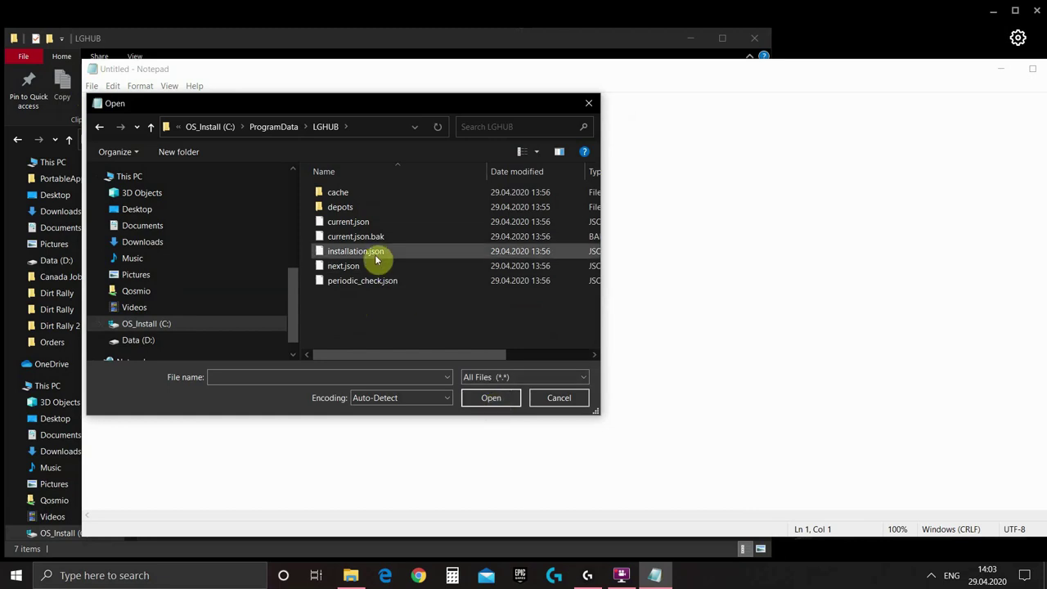
pyautogui.click(353, 223)
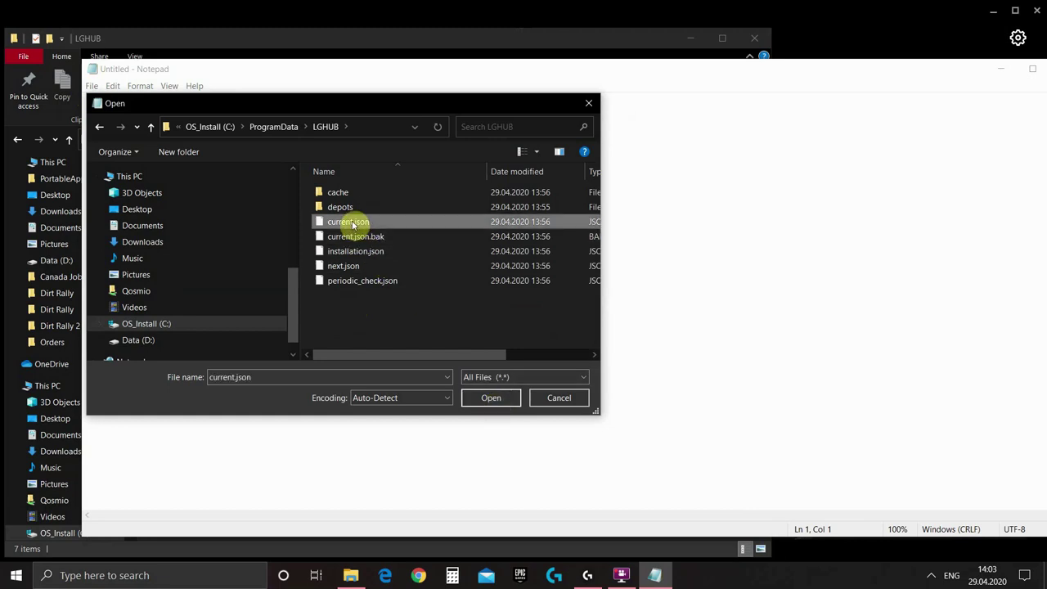
pyautogui.click(489, 398)
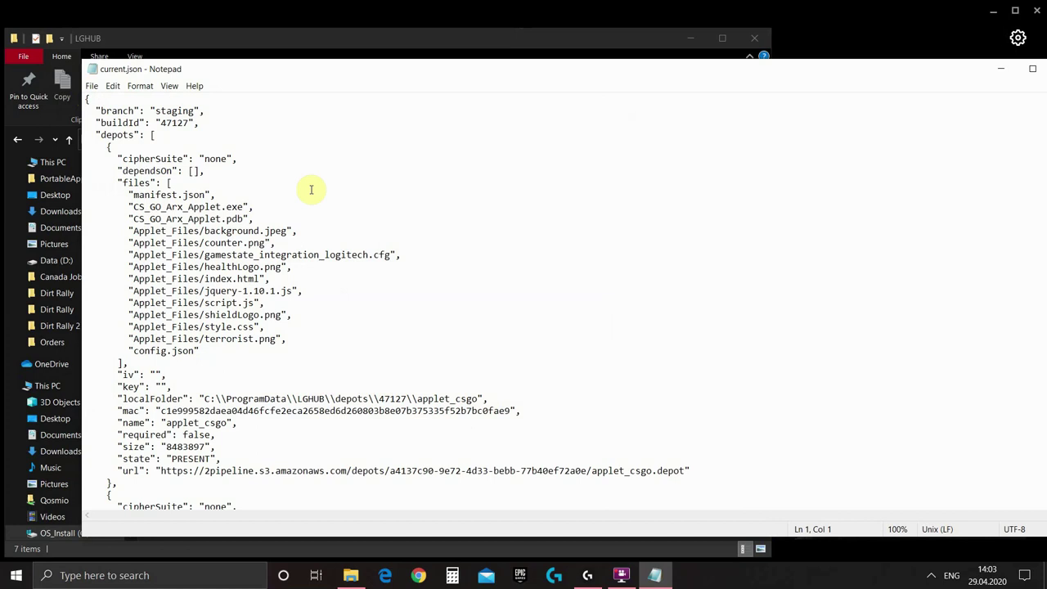
# Search current.json for g29 and close the Find dialog at the matching name entry.
pyautogui.click(112, 86)
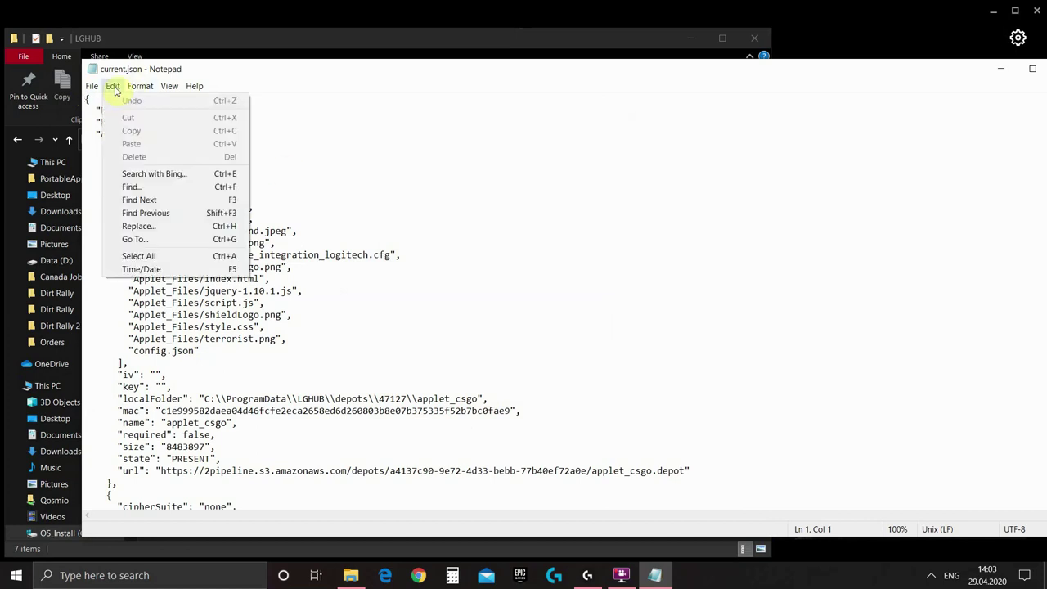
pyautogui.moveTo(92, 89)
pyautogui.click(188, 188)
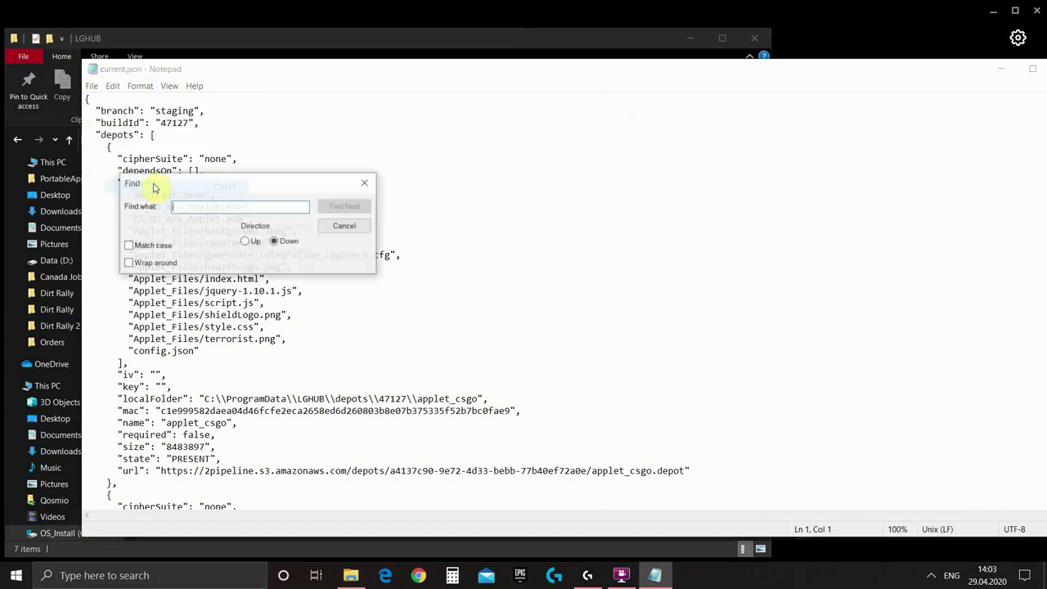
pyautogui.write('lg')
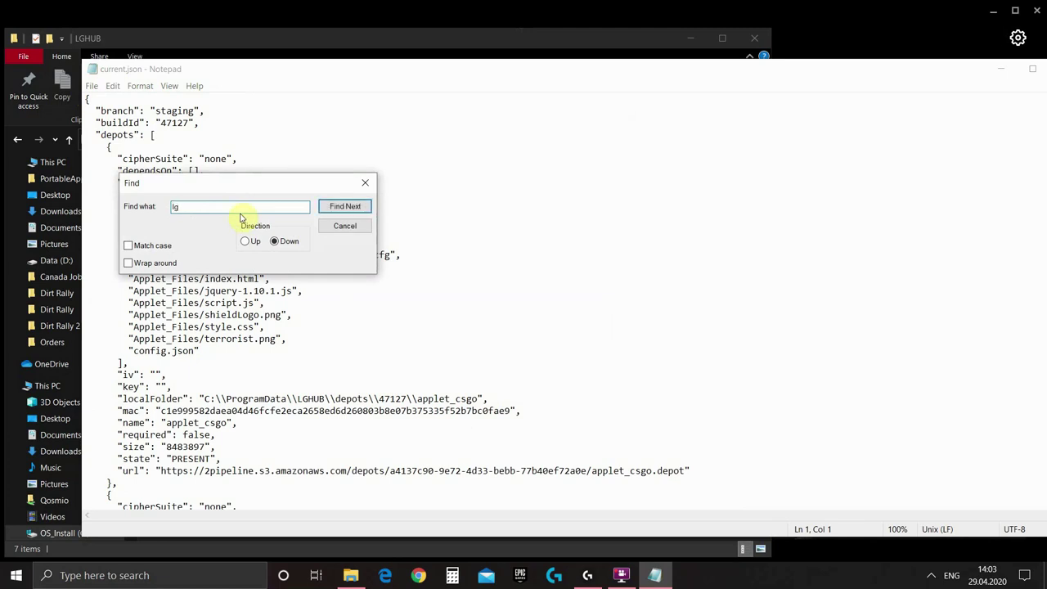
pyautogui.write('h')
pyautogui.click(344, 206)
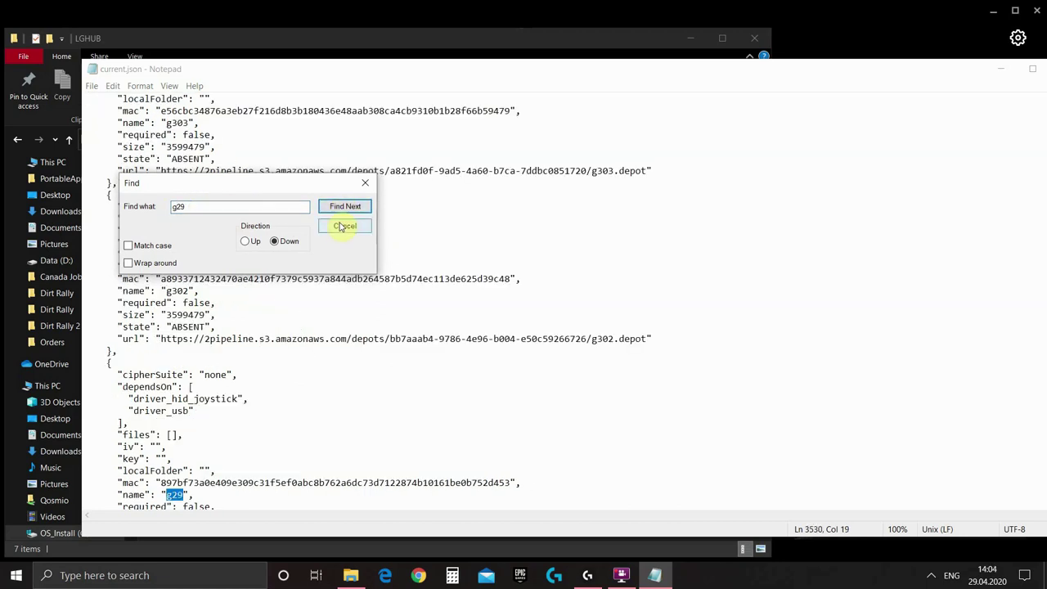
pyautogui.click(344, 229)
# Change the required value of the g29 entry in current.json to true and save the file.
pyautogui.press('Down')
pyautogui.press('Down')
pyautogui.press('Down')
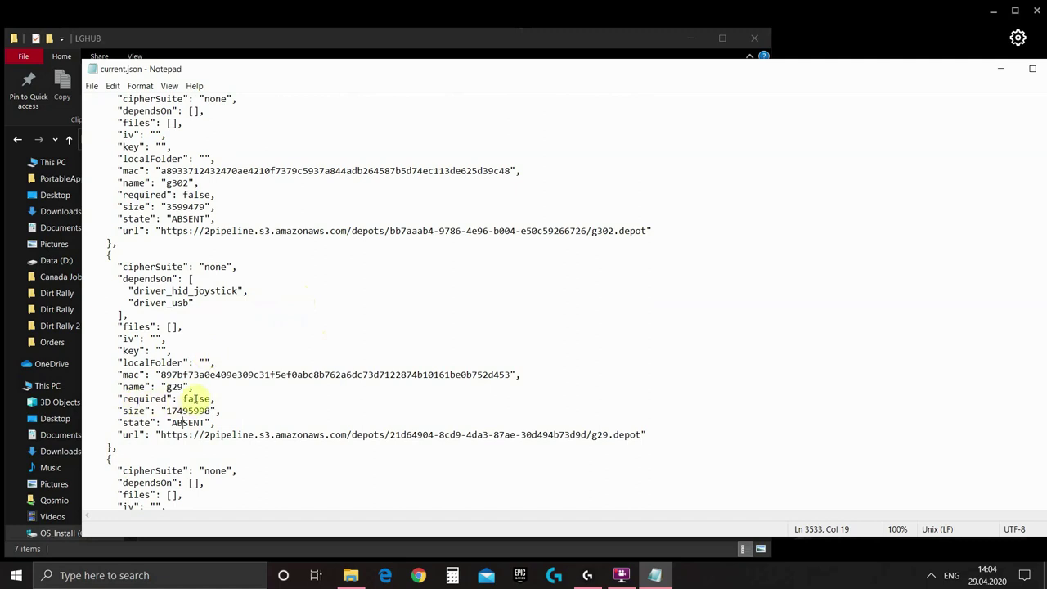
pyautogui.doubleClick(196, 398)
pyautogui.doubleClick(174, 386)
pyautogui.click(195, 398)
pyautogui.doubleClick(196, 399)
pyautogui.click(195, 399)
pyautogui.doubleClick(195, 398)
pyautogui.write('tru')
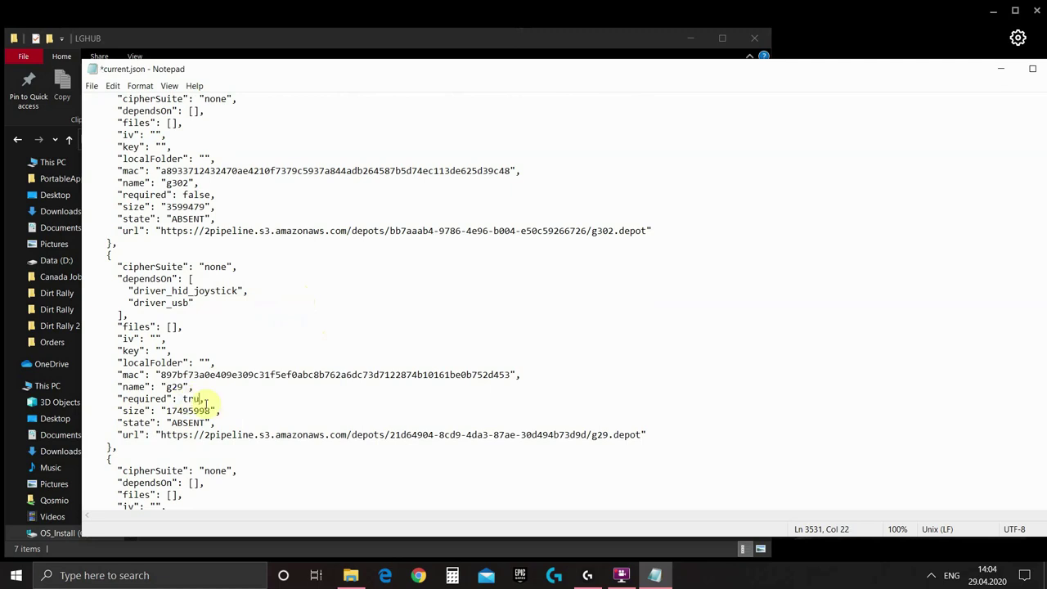
pyautogui.click(93, 90)
pyautogui.click(115, 136)
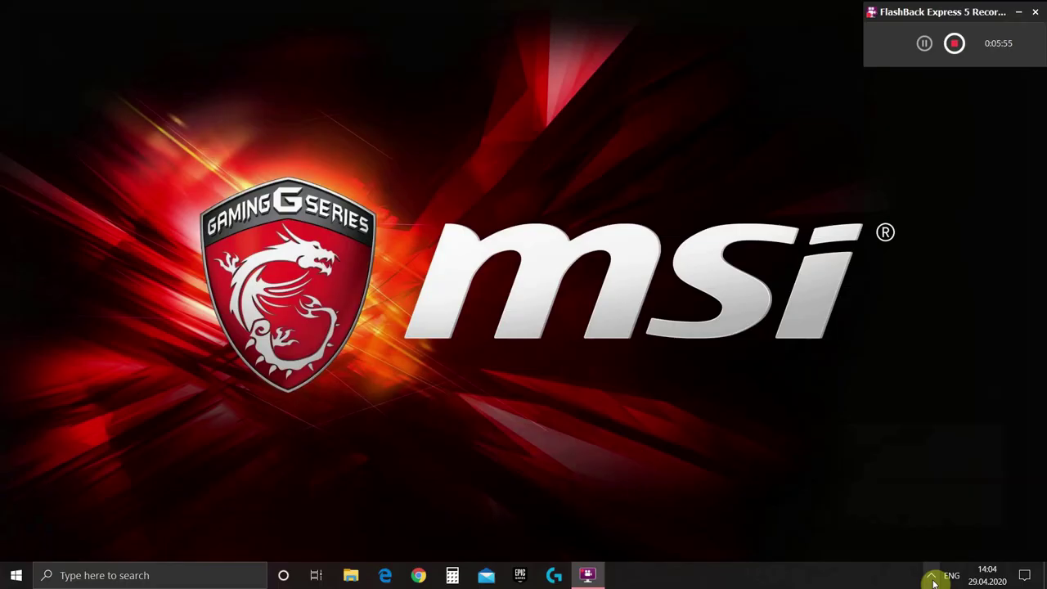
# Quit the G HUB application running in the background from the Windows notification area.
pyautogui.click(931, 576)
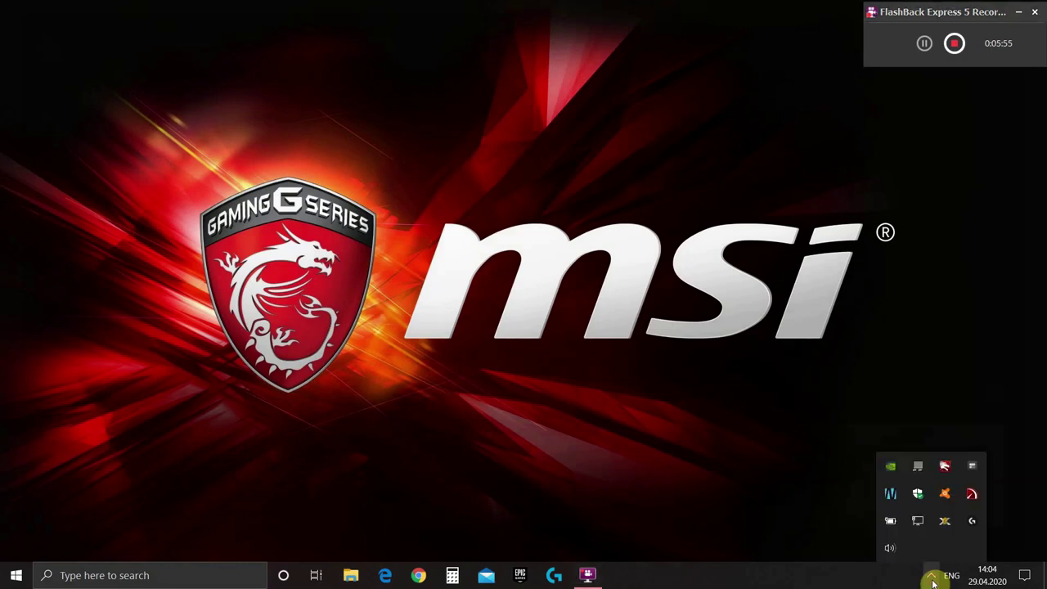
pyautogui.rightClick(973, 524)
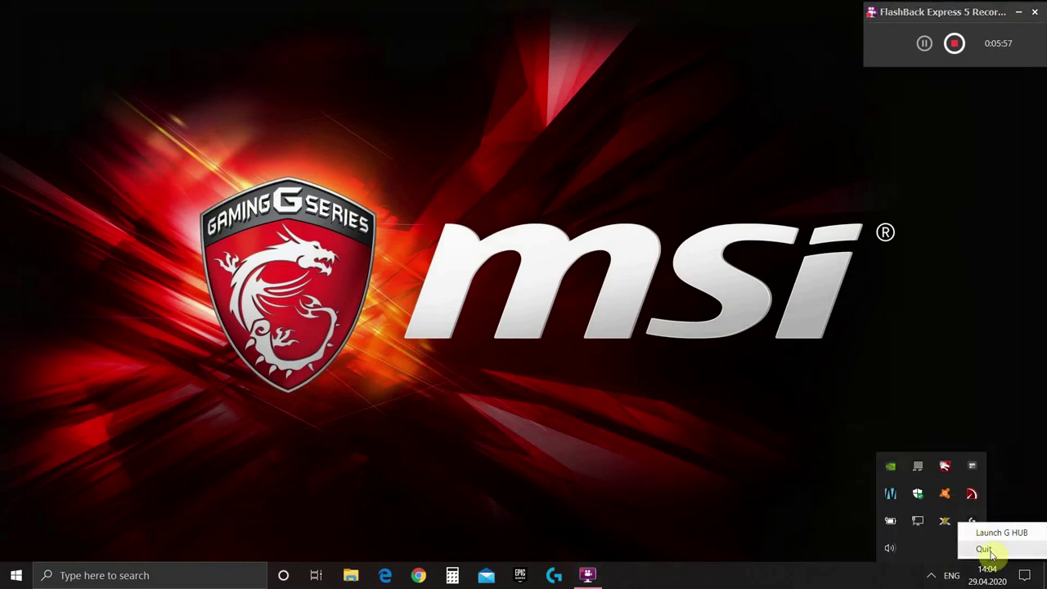
pyautogui.click(984, 549)
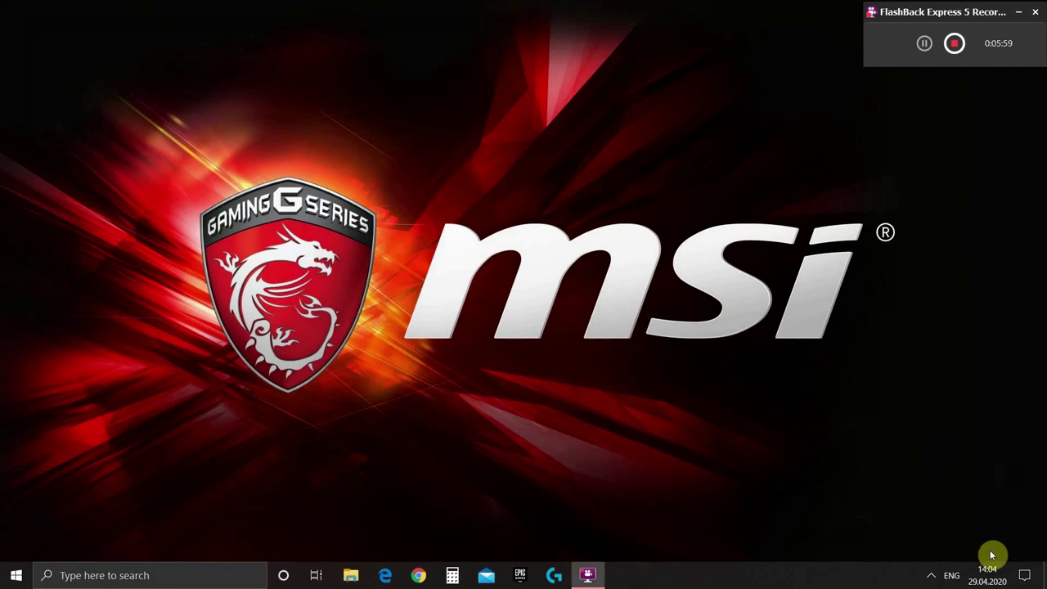
# Open Task Manager and stop the LGHUB Updater Service under the LGHUB Updater background process.
pyautogui.rightClick(629, 581)
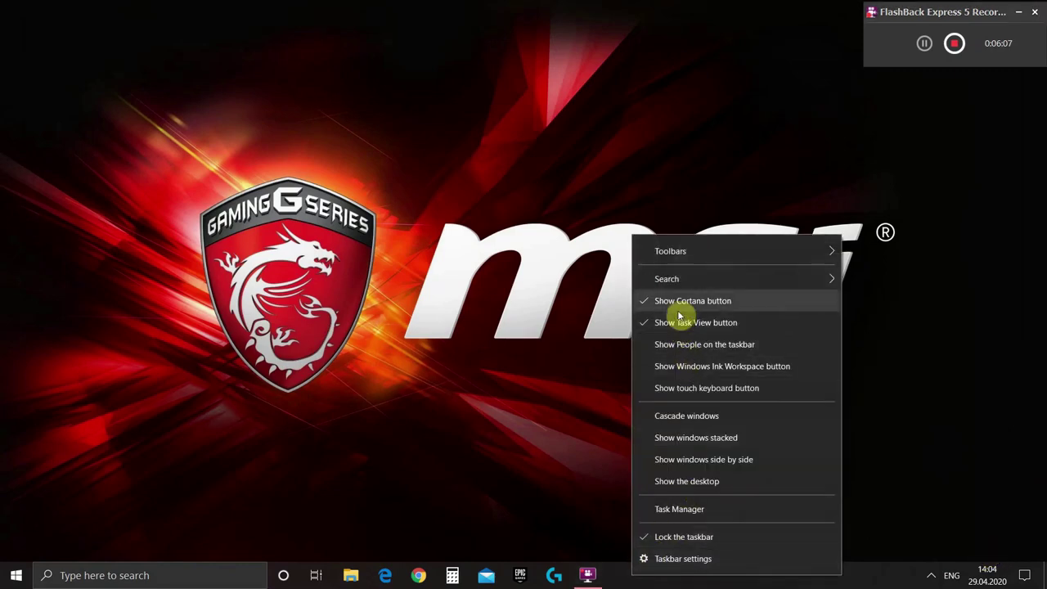
pyautogui.click(672, 511)
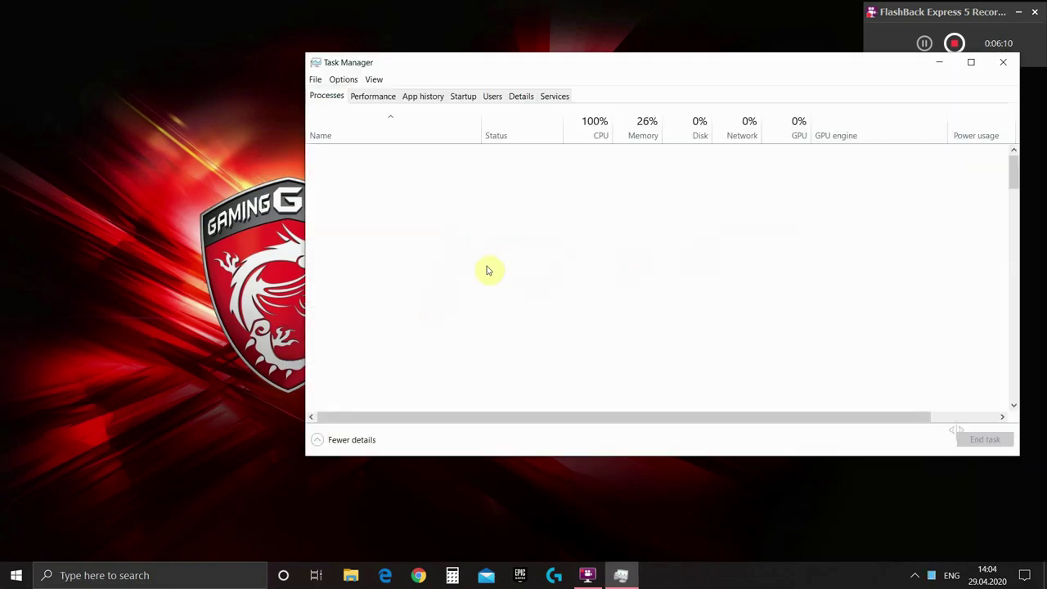
pyautogui.scroll(-2, 367, 267)
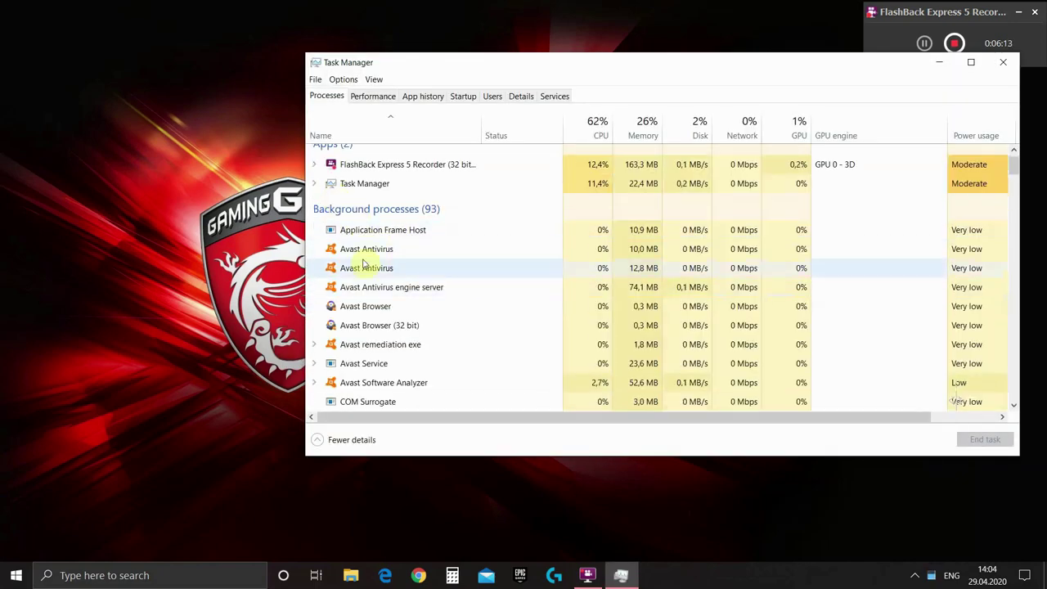
pyautogui.scroll(-7, 364, 256)
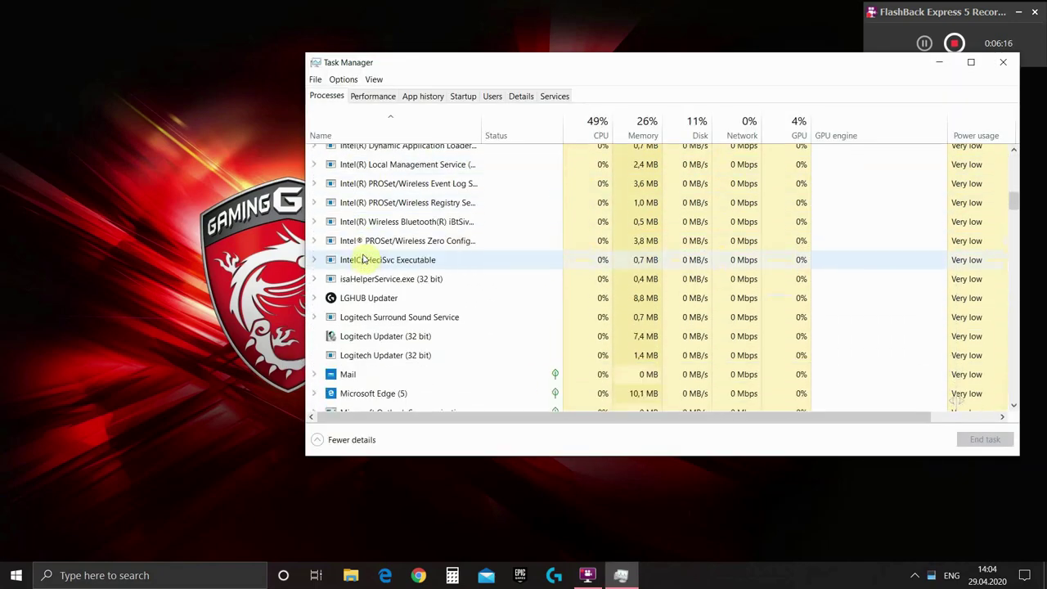
pyautogui.click(316, 301)
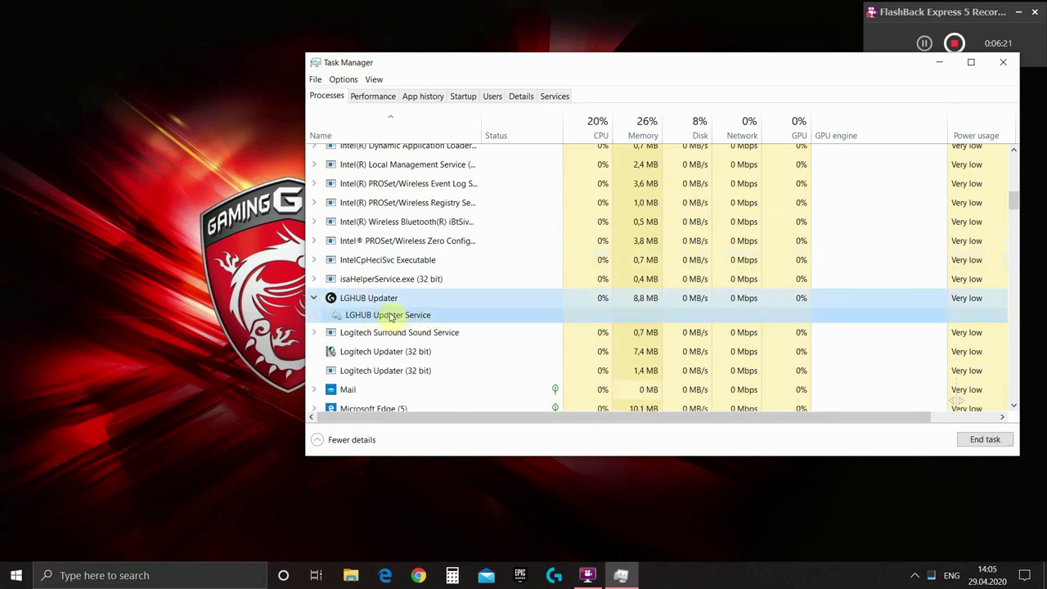
pyautogui.rightClick(352, 318)
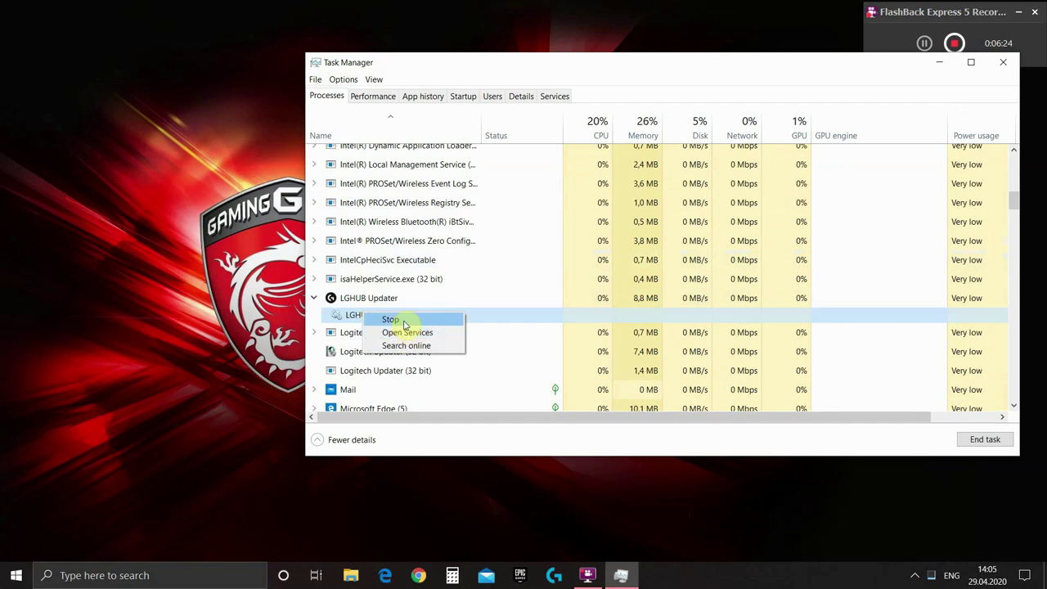
pyautogui.click(403, 325)
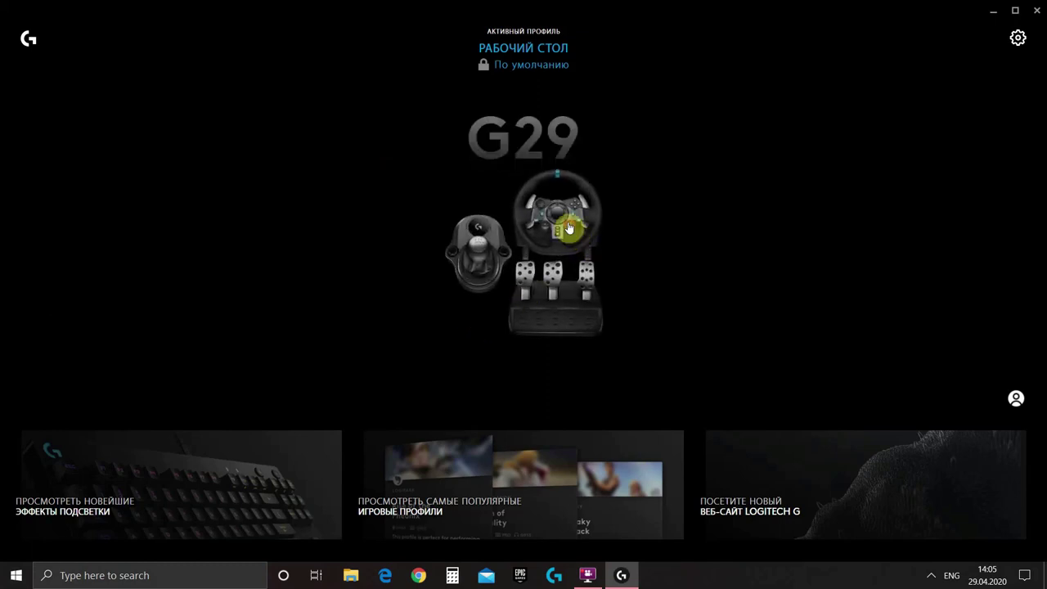
# In G HUB, review the G29's assignments, steering wheel and pedal sensitivity settings, and return to the home screen.
pyautogui.click(566, 225)
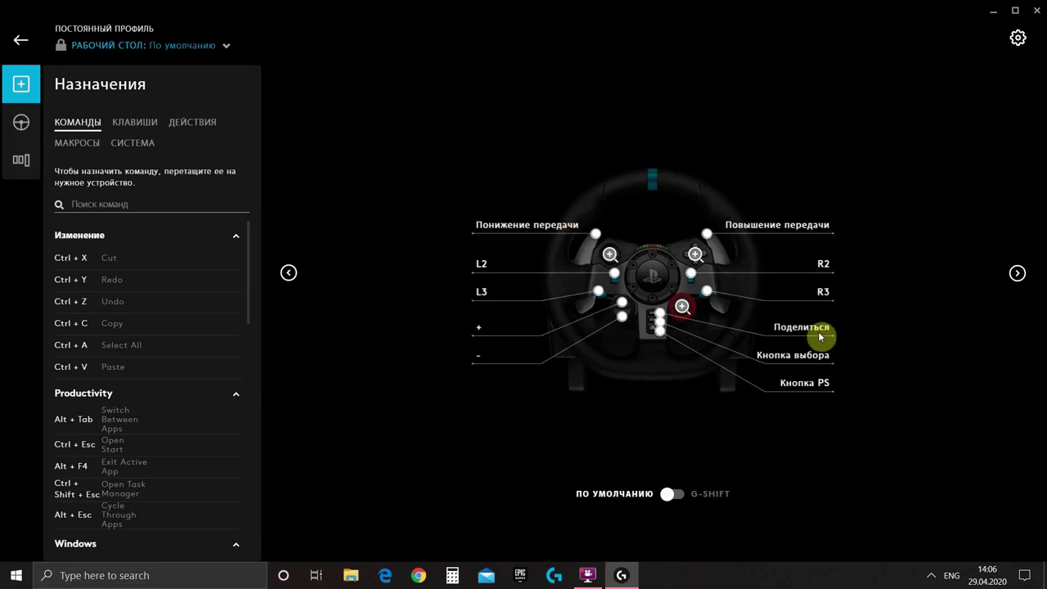
pyautogui.click(20, 125)
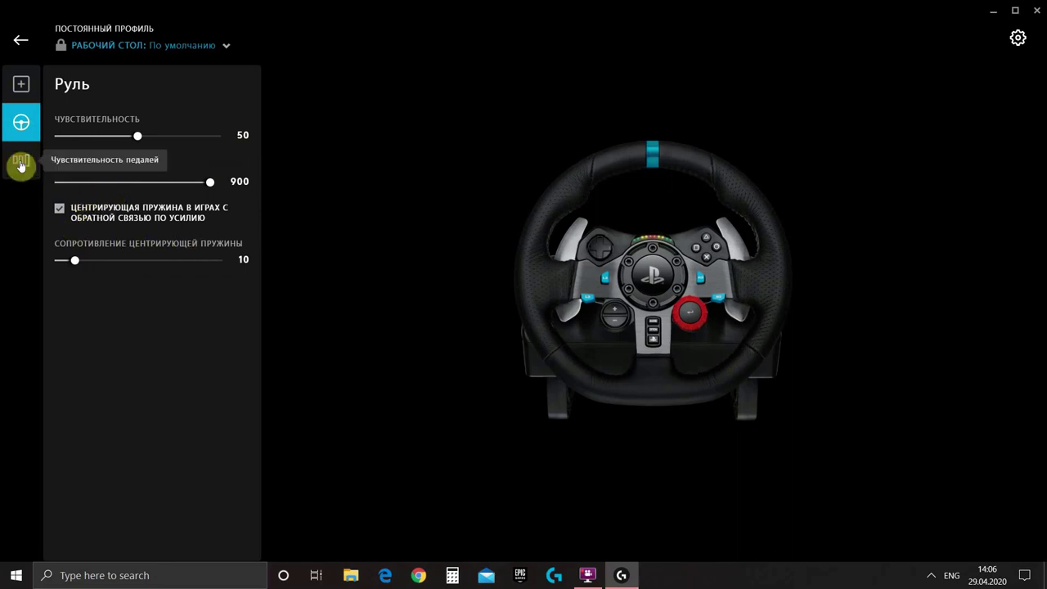
pyautogui.click(22, 161)
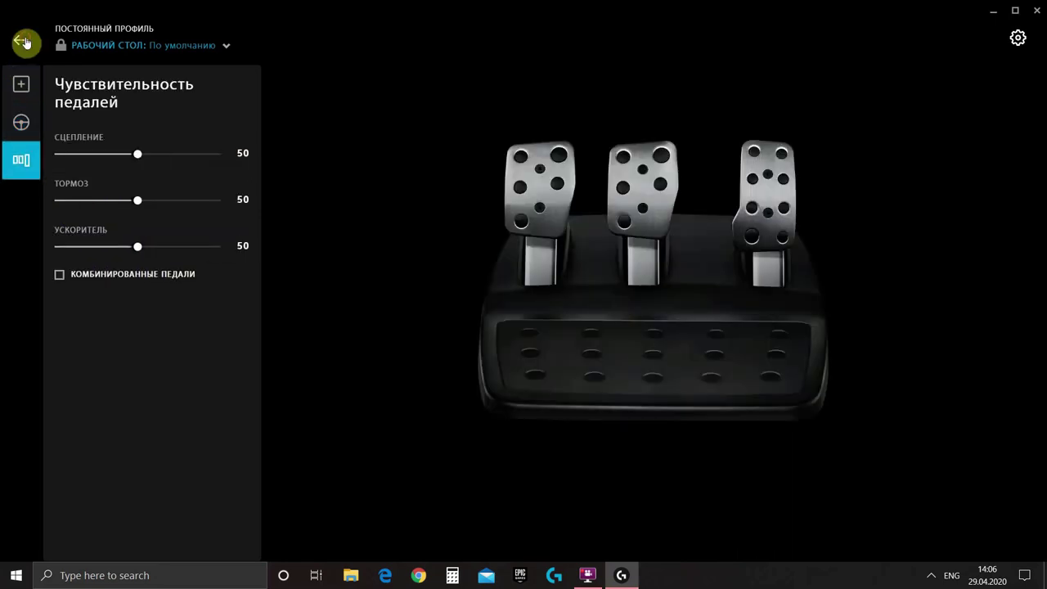
pyautogui.click(23, 41)
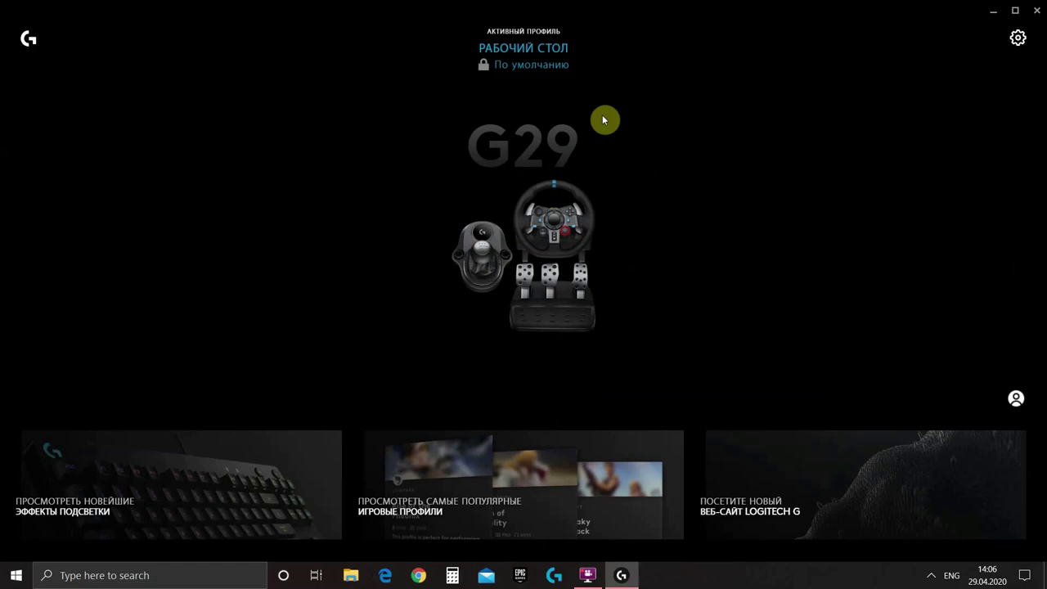
# Add SnowRunner.exe from Epic Games\SnowRunner\en_us\Sources\Bin on drive D to G HUB's games and applications.
pyautogui.click(524, 48)
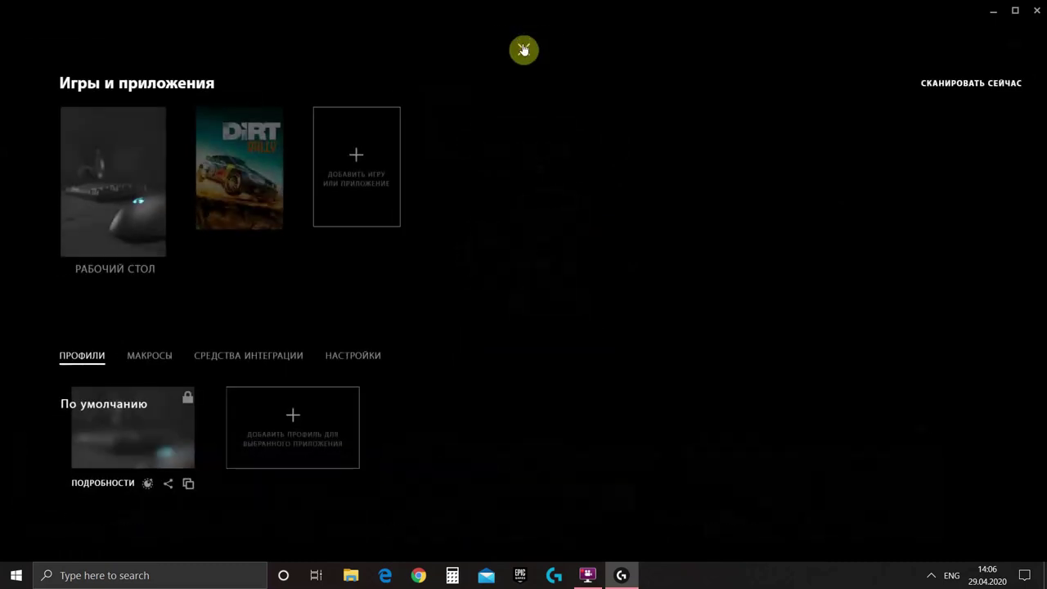
pyautogui.click(366, 161)
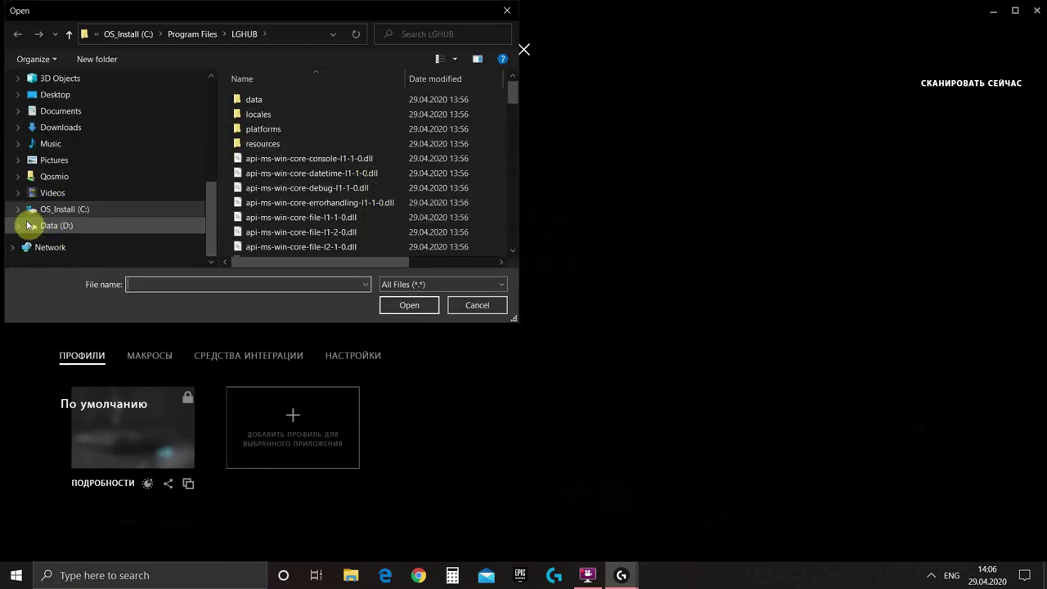
pyautogui.click(19, 226)
pyautogui.scroll(-1, 105, 199)
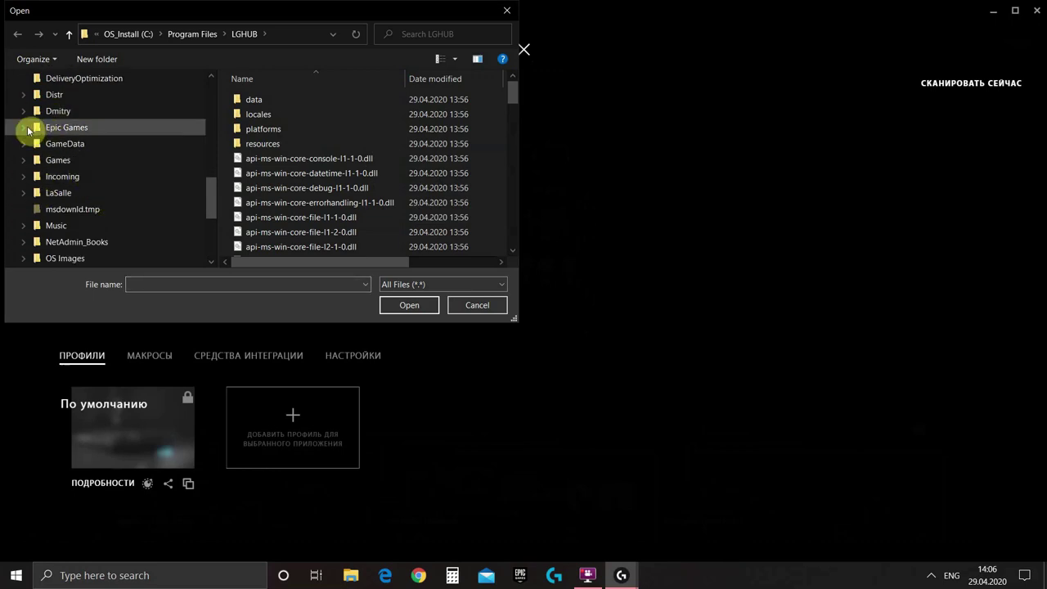
pyautogui.click(22, 128)
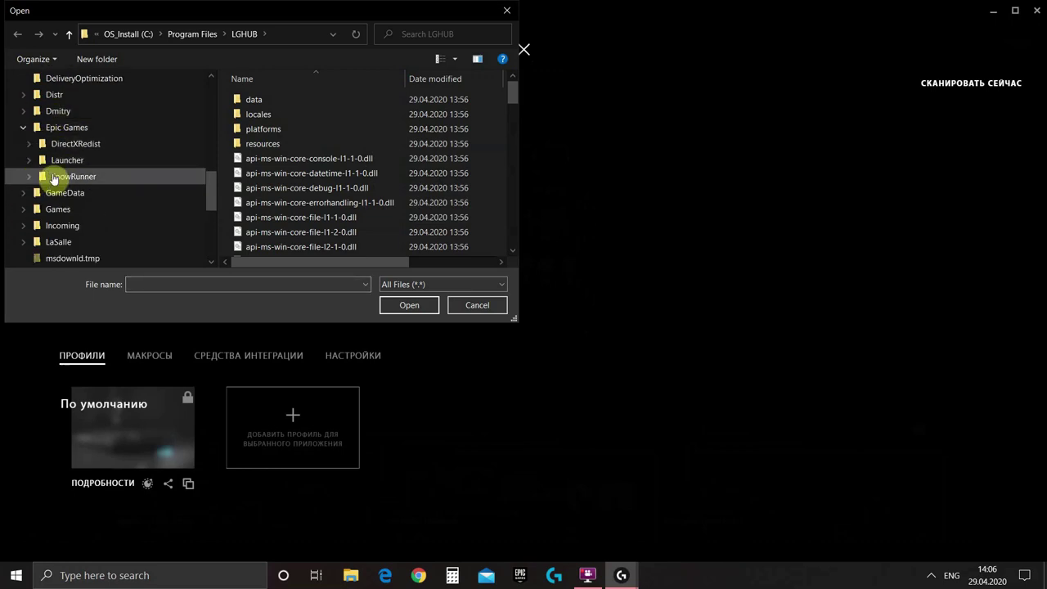
pyautogui.click(60, 178)
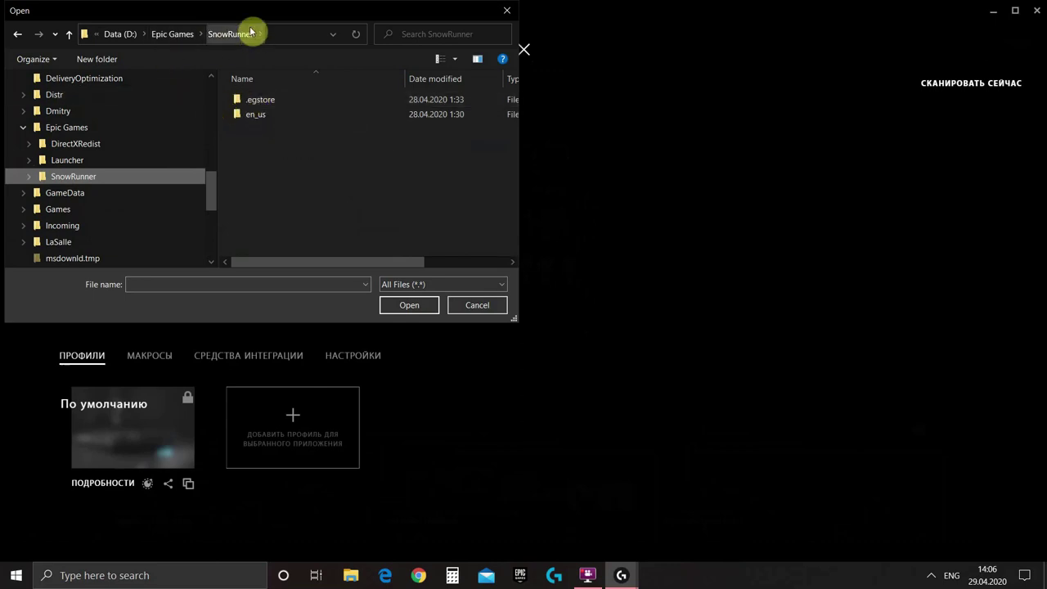
pyautogui.doubleClick(263, 116)
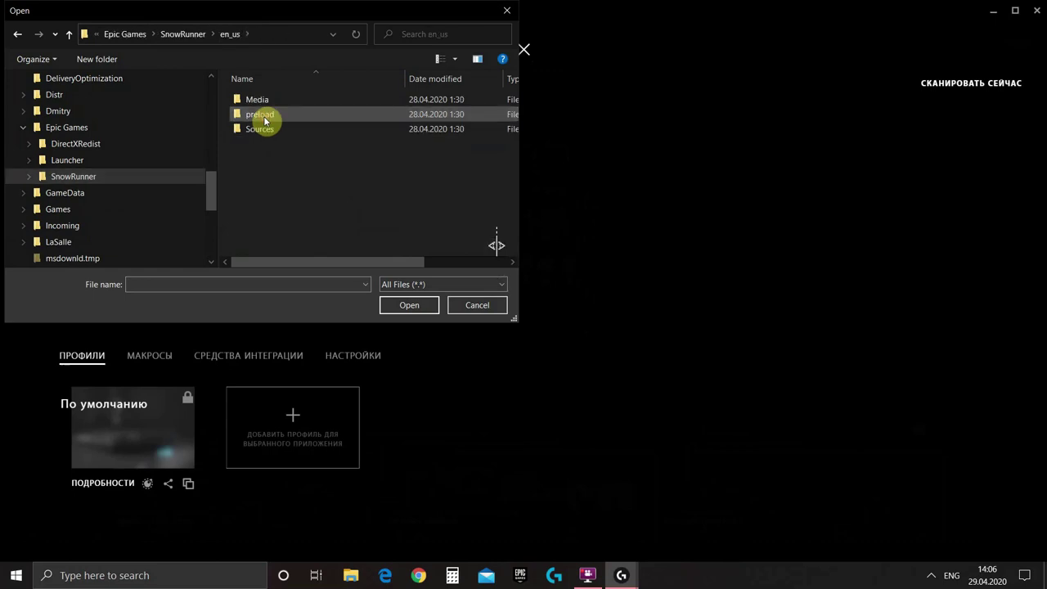
pyautogui.doubleClick(264, 131)
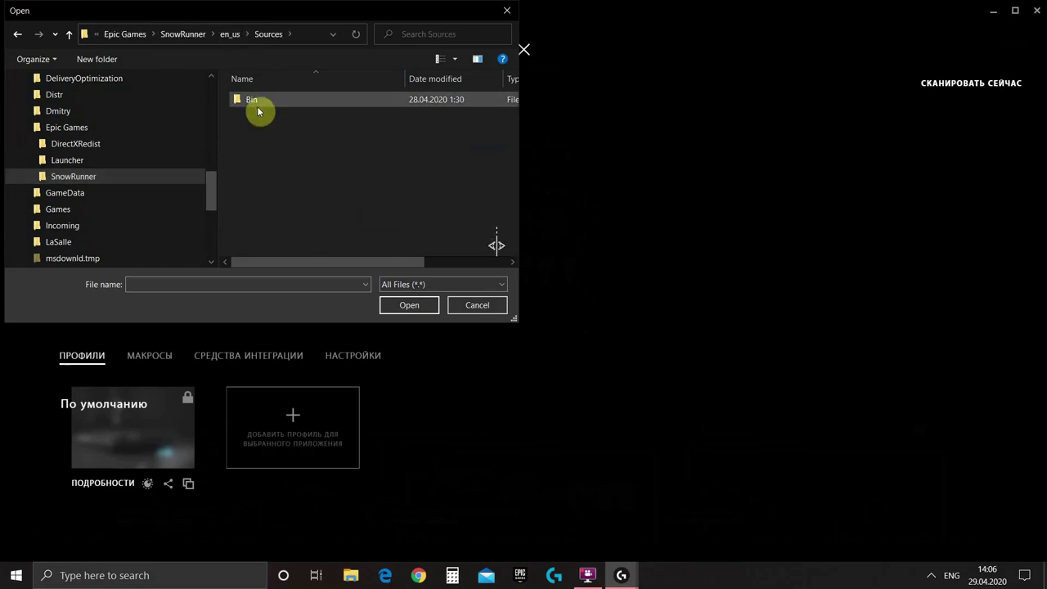
pyautogui.doubleClick(254, 102)
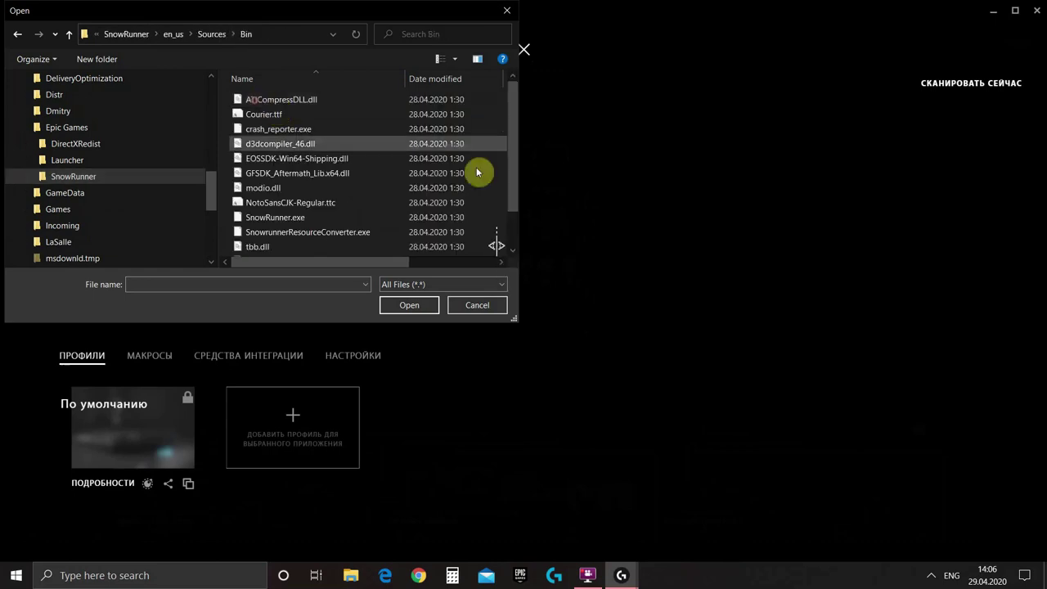
pyautogui.click(305, 219)
pyautogui.click(413, 306)
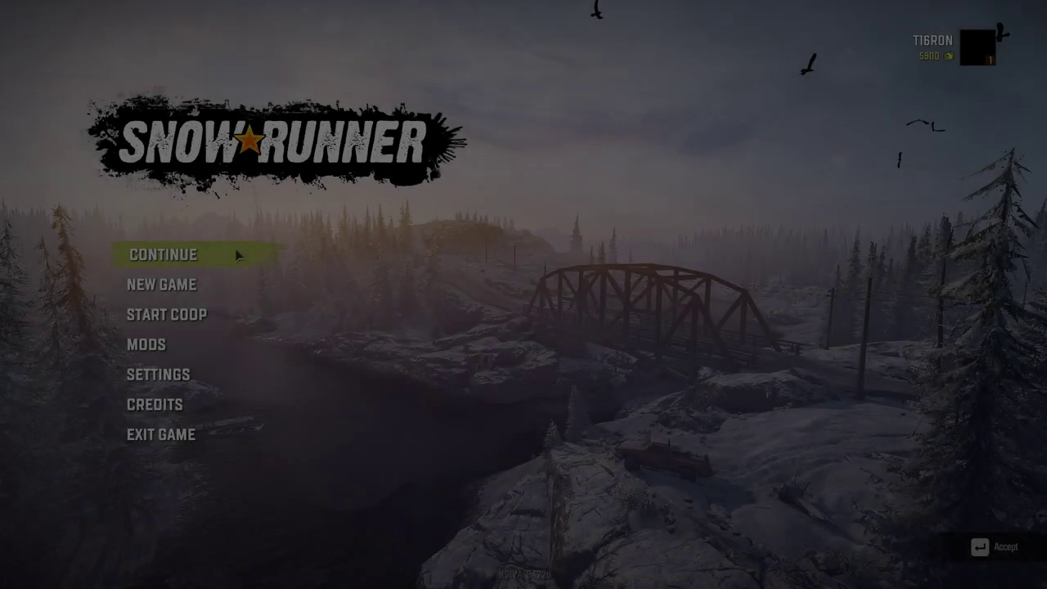
# In SnowRunner, open the steering wheel settings and switch the wheel preset to Custom and back to Logitech G29.
pyautogui.press('Down')
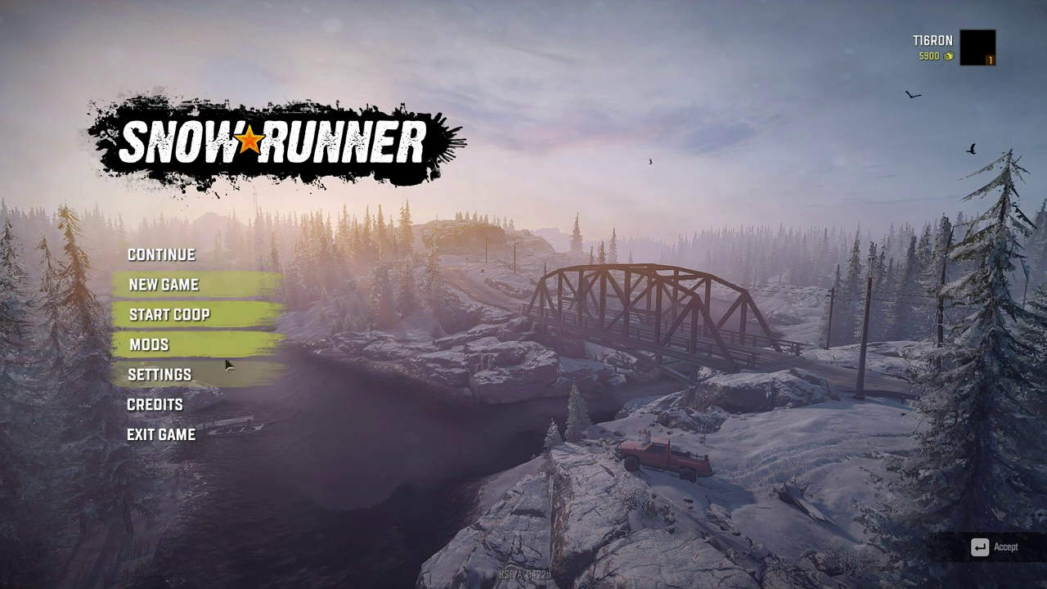
pyautogui.click(175, 385)
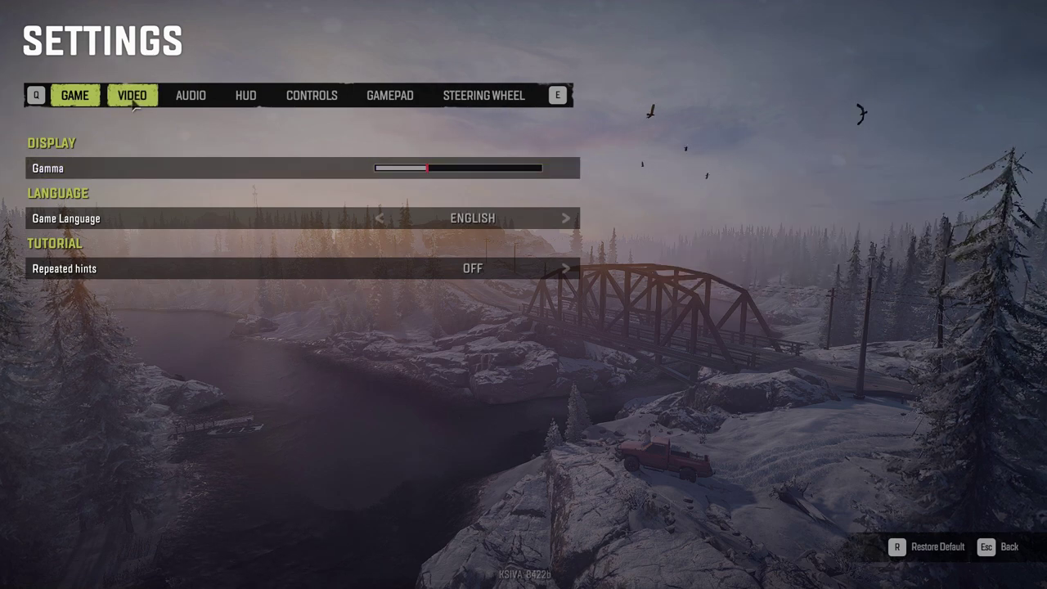
pyautogui.click(190, 95)
pyautogui.click(401, 96)
pyautogui.click(446, 96)
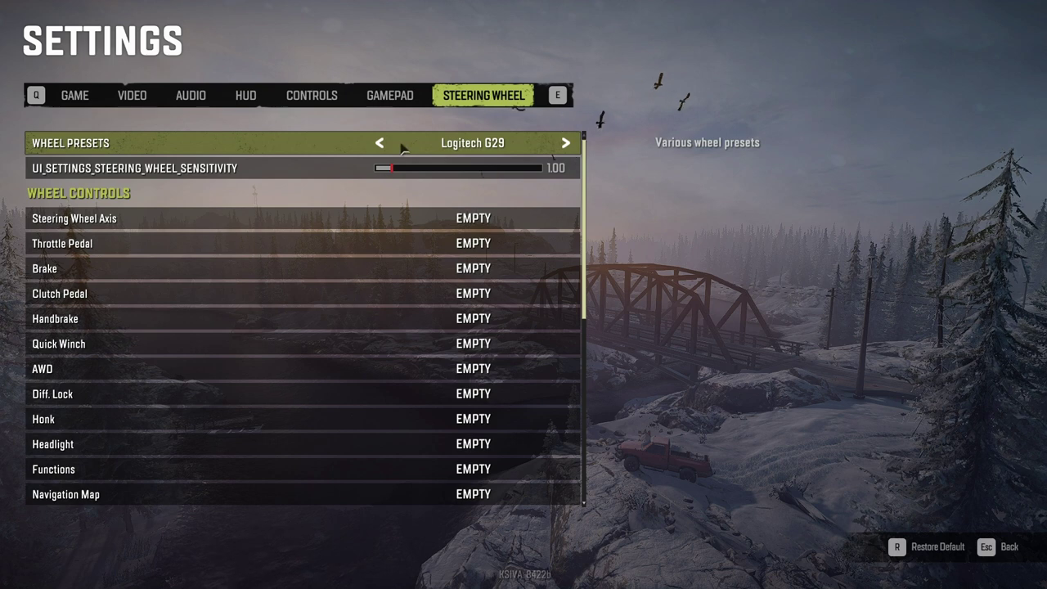
pyautogui.click(389, 146)
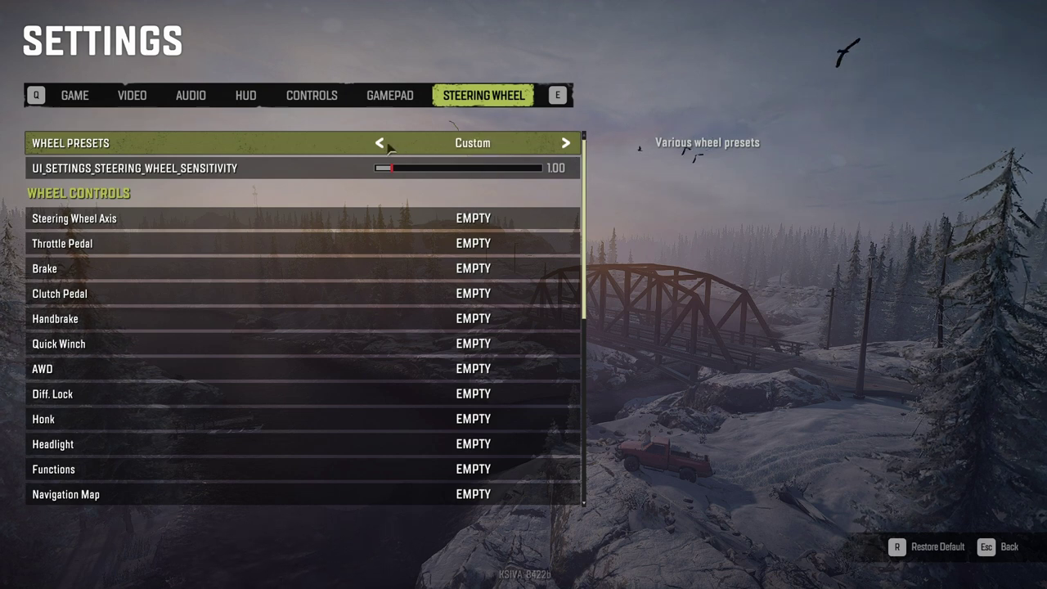
pyautogui.click(388, 146)
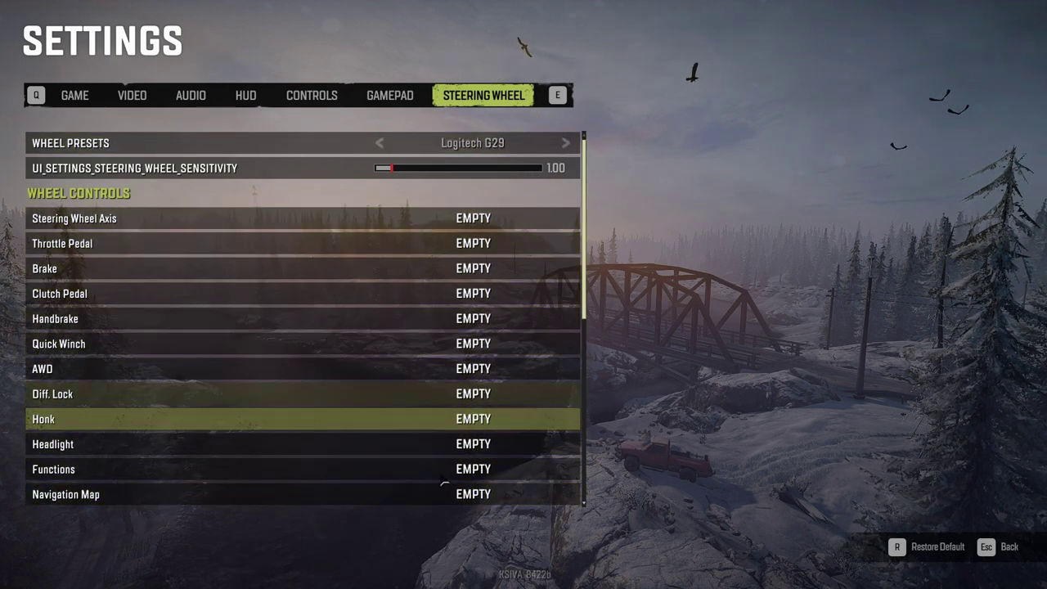
# Leave the steering wheel settings and drive the red truck out of the gate and along the road between the guardrails.
pyautogui.press('Escape')
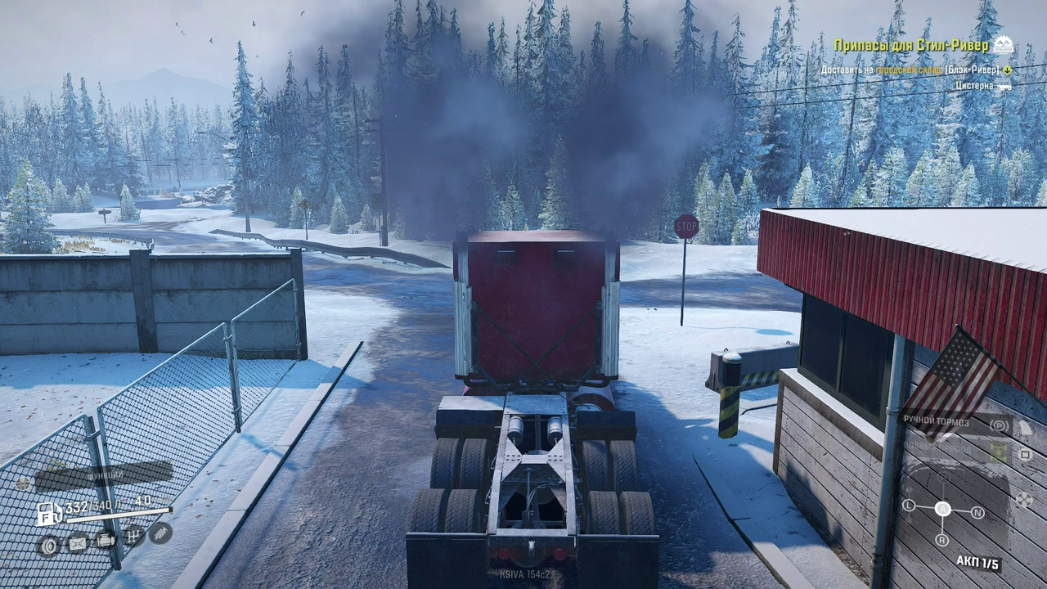
pyautogui.press('f')
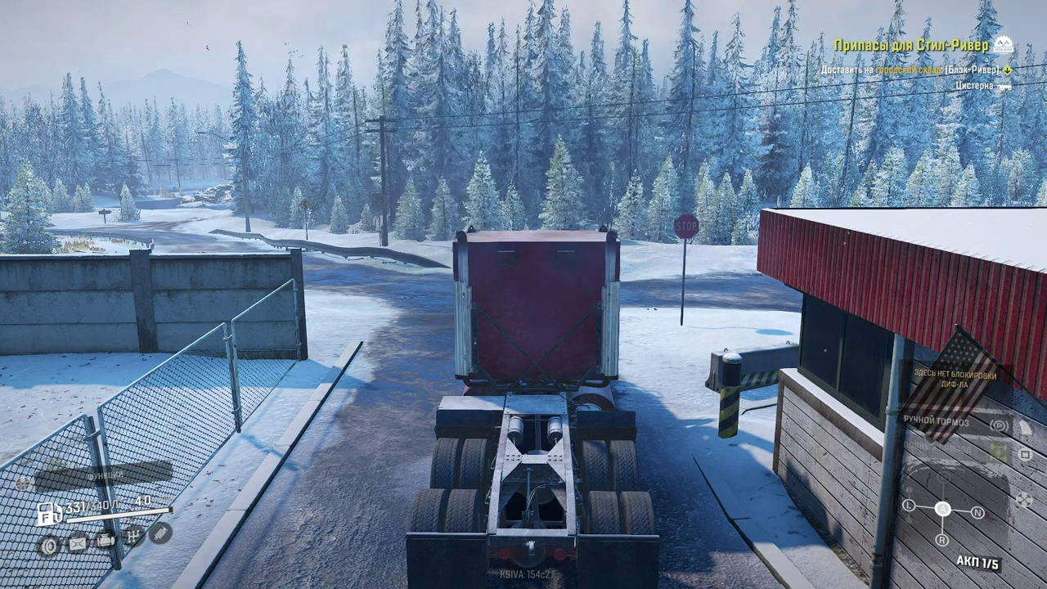
pyautogui.press('w')
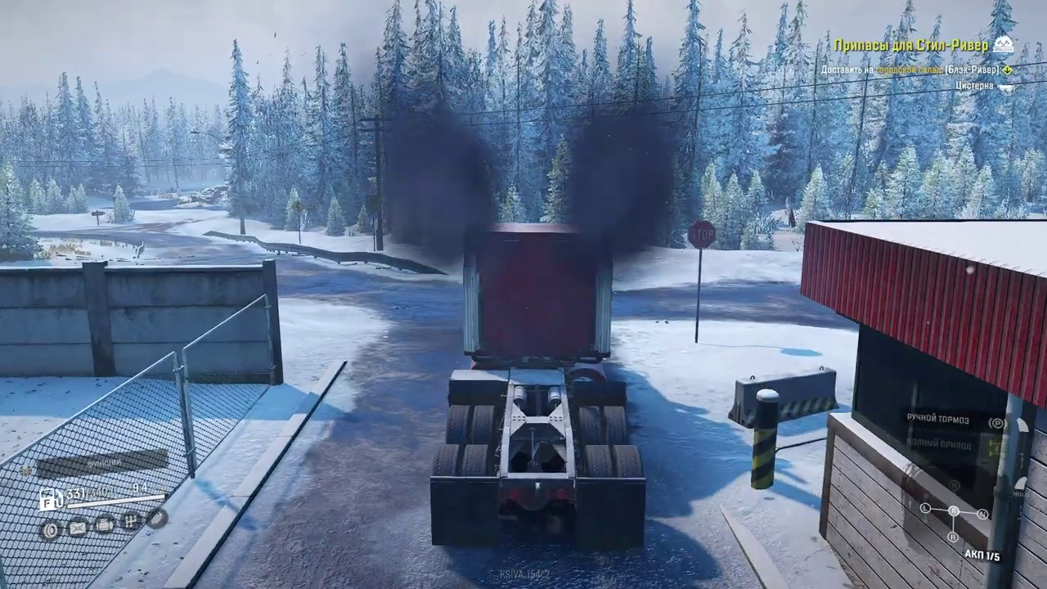
pyautogui.press('w')
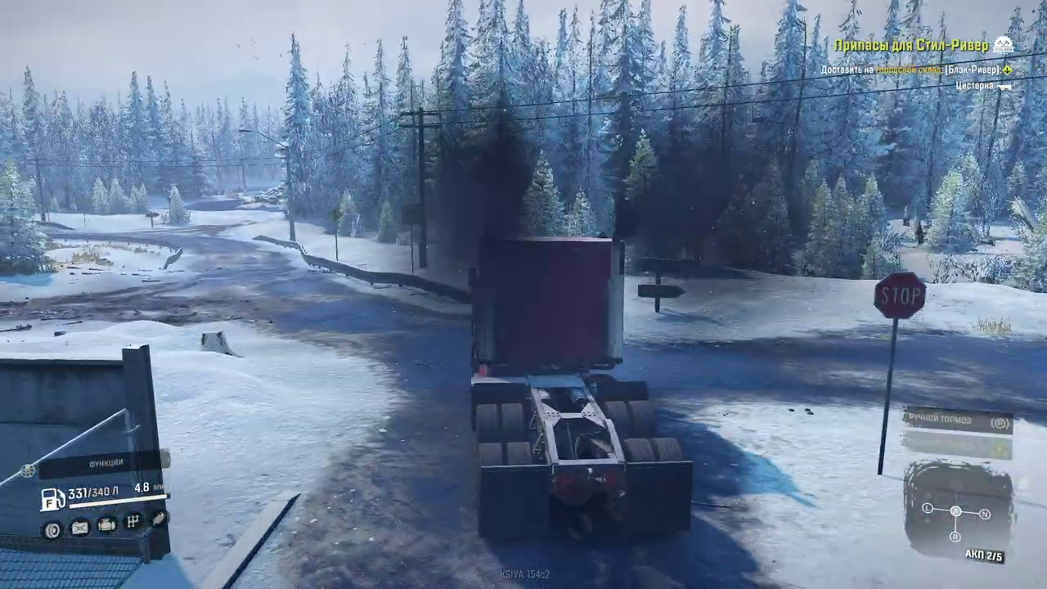
pyautogui.press('w')
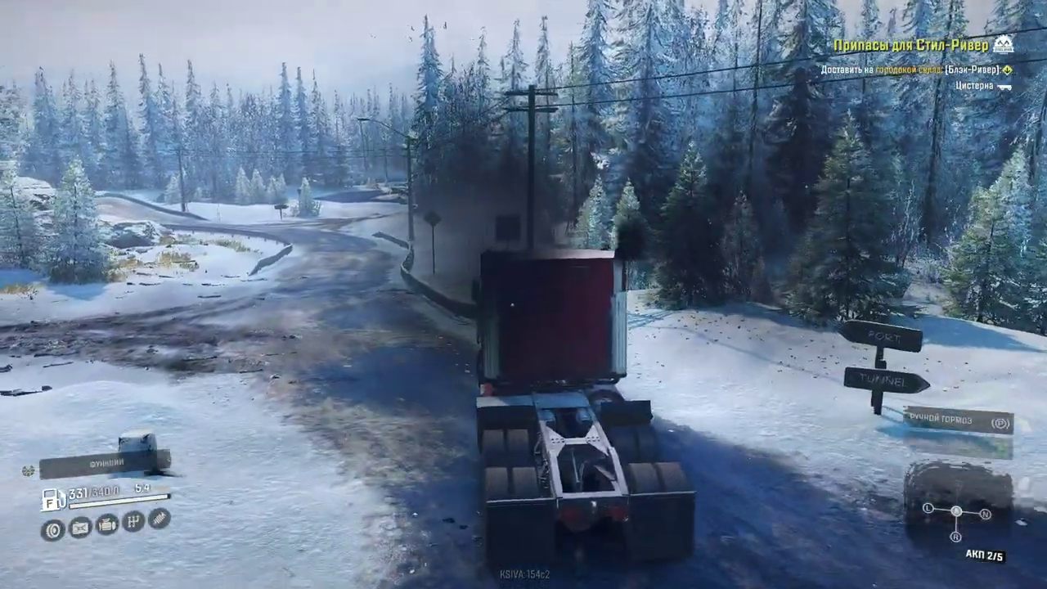
pyautogui.press('s')
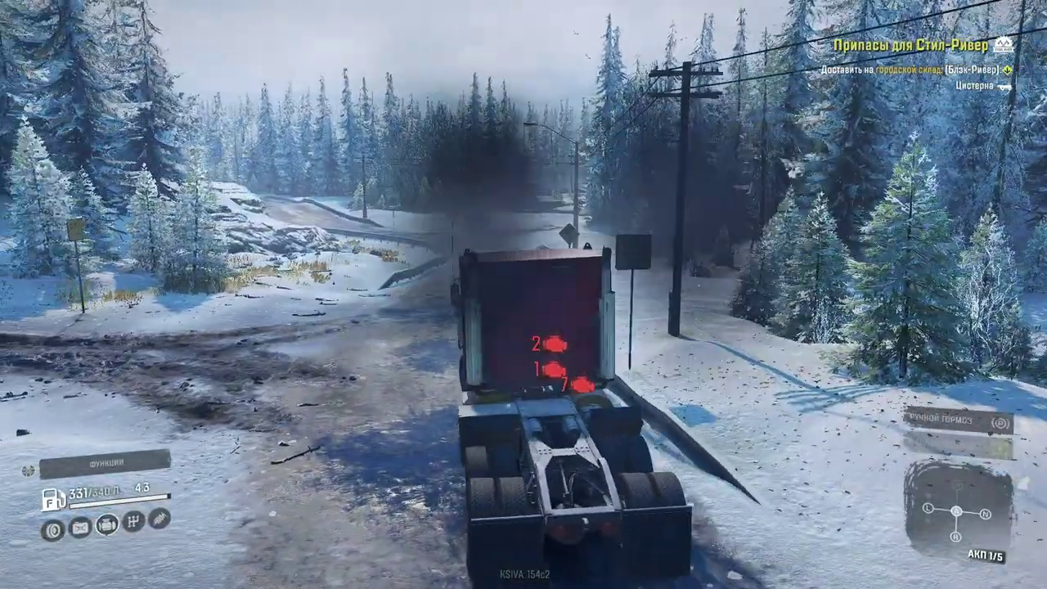
pyautogui.press('w')
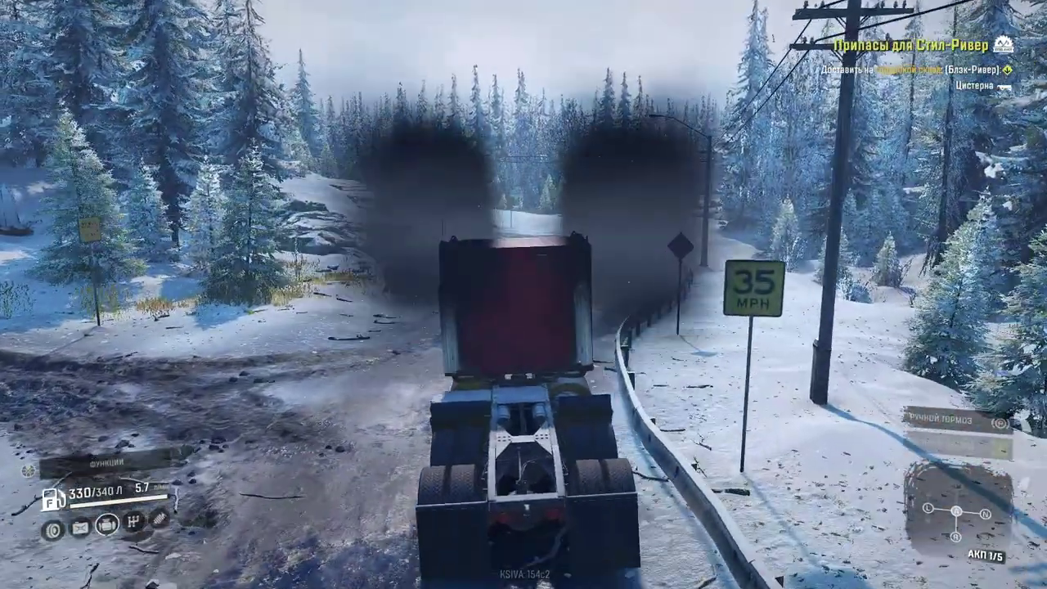
pyautogui.press('d')
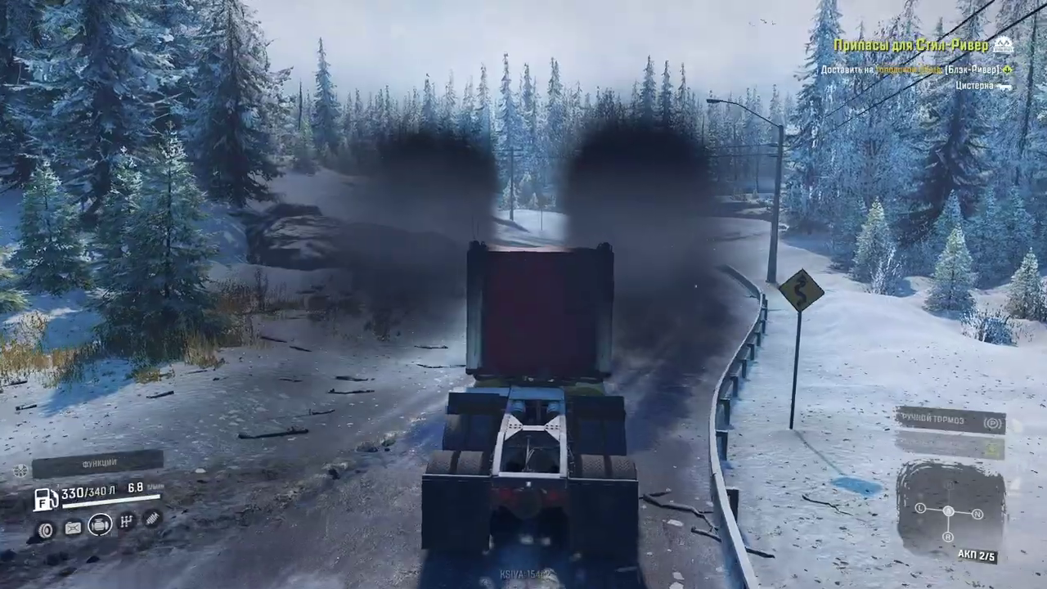
pyautogui.press('d')
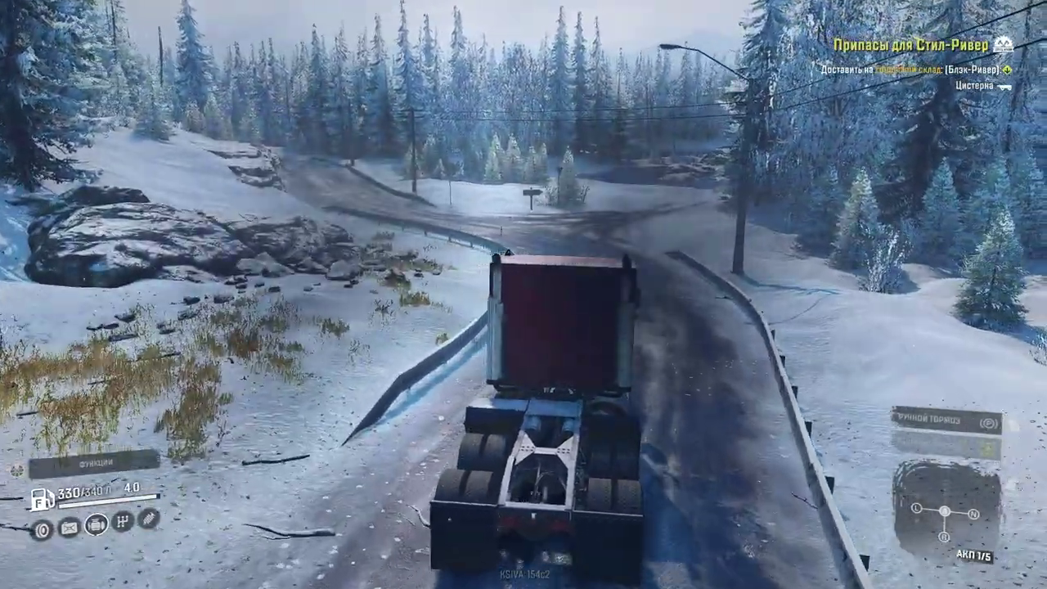
# Back the truck up in reverse along the guardrail-lined road and brake.
pyautogui.press('w')
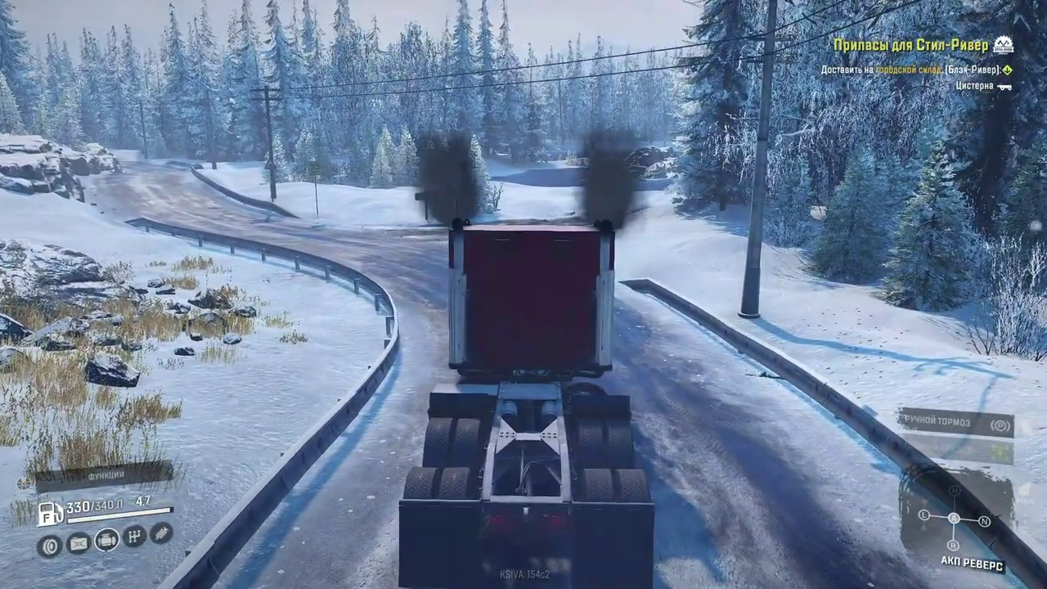
pyautogui.press('s')
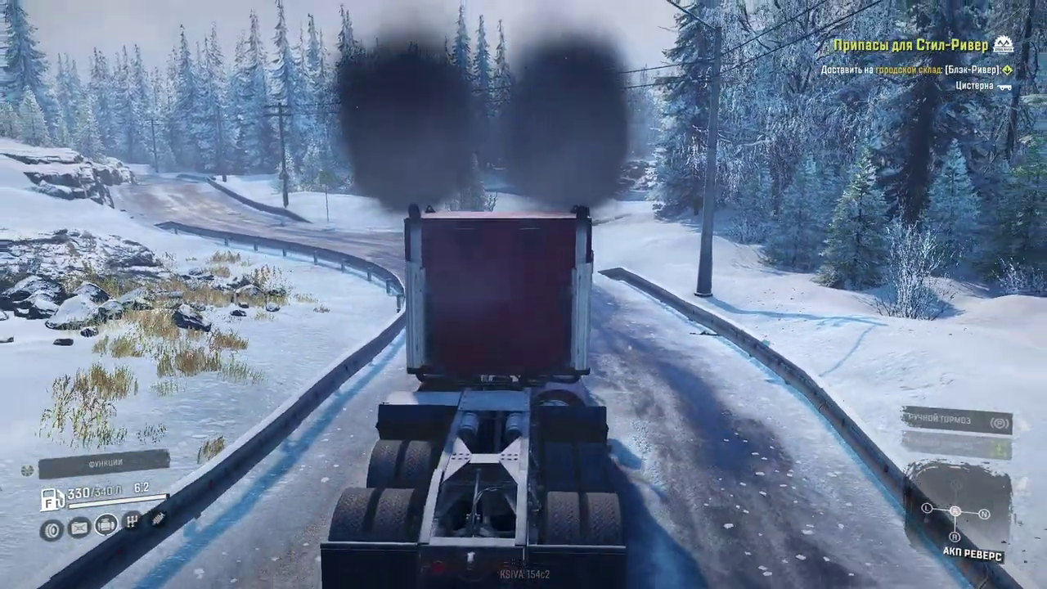
pyautogui.press('s')
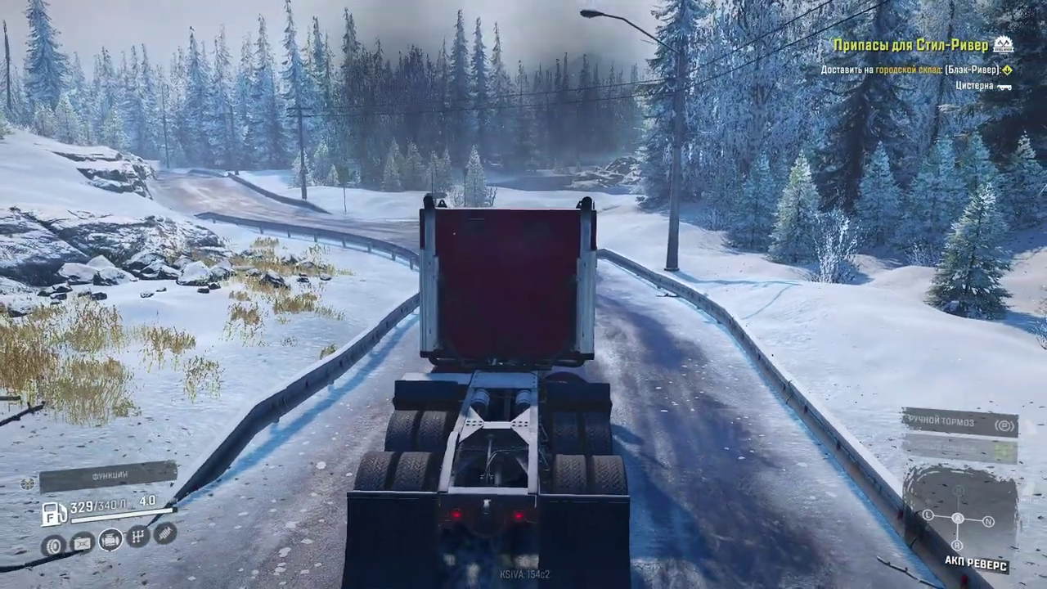
# Drive the truck forward past the guardrails and on along the snowy road towards the factory.
pyautogui.press('w')
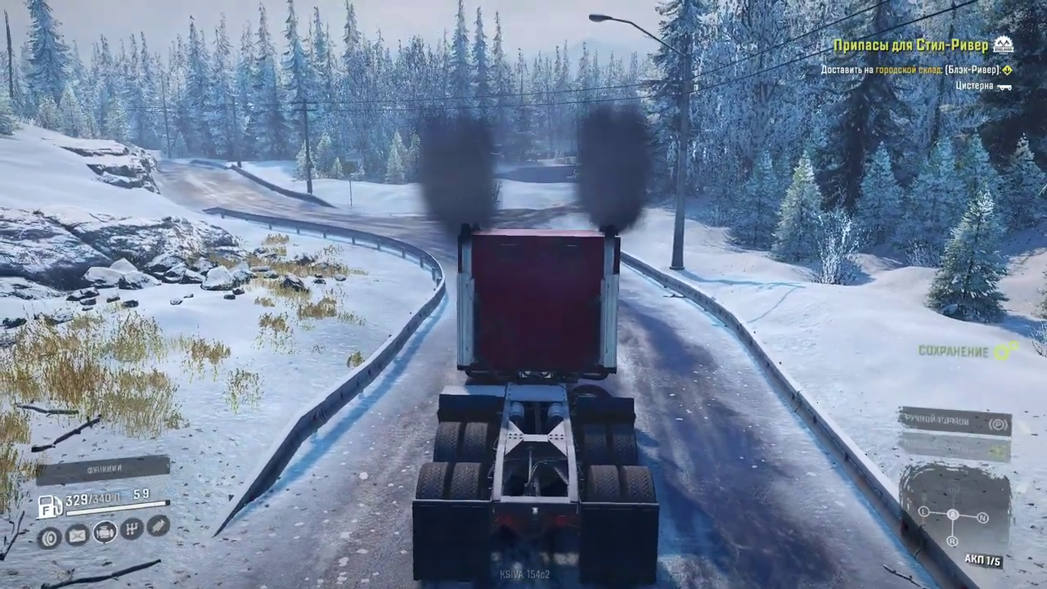
pyautogui.press('w')
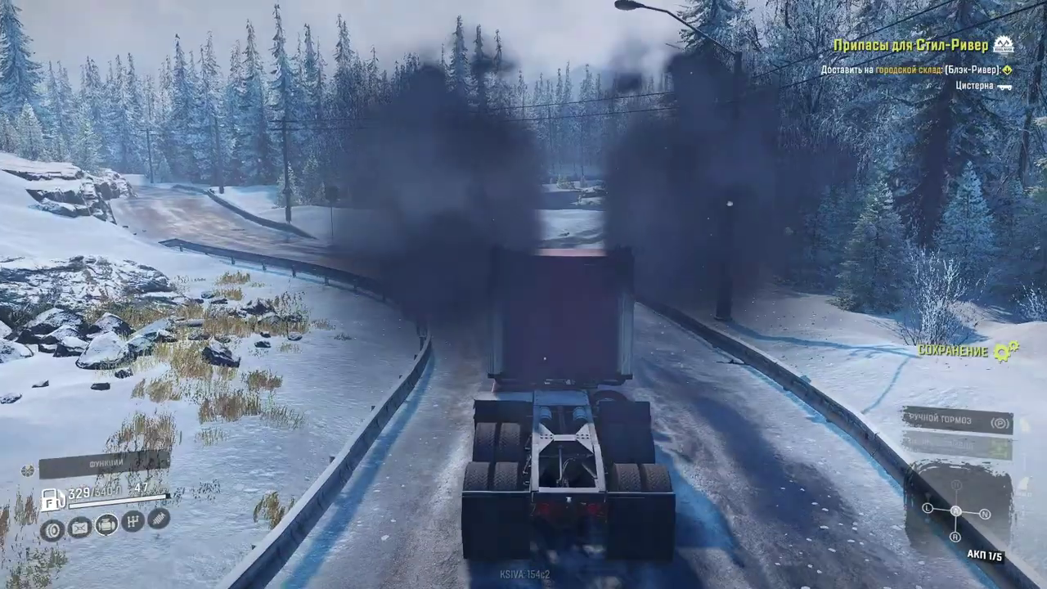
pyautogui.press('w')
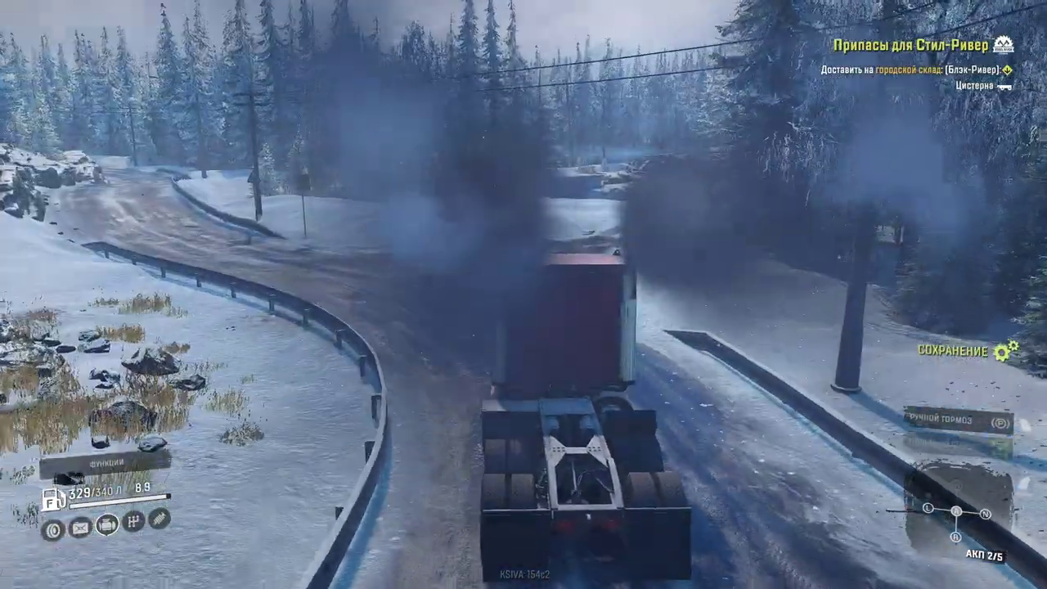
pyautogui.press('w')
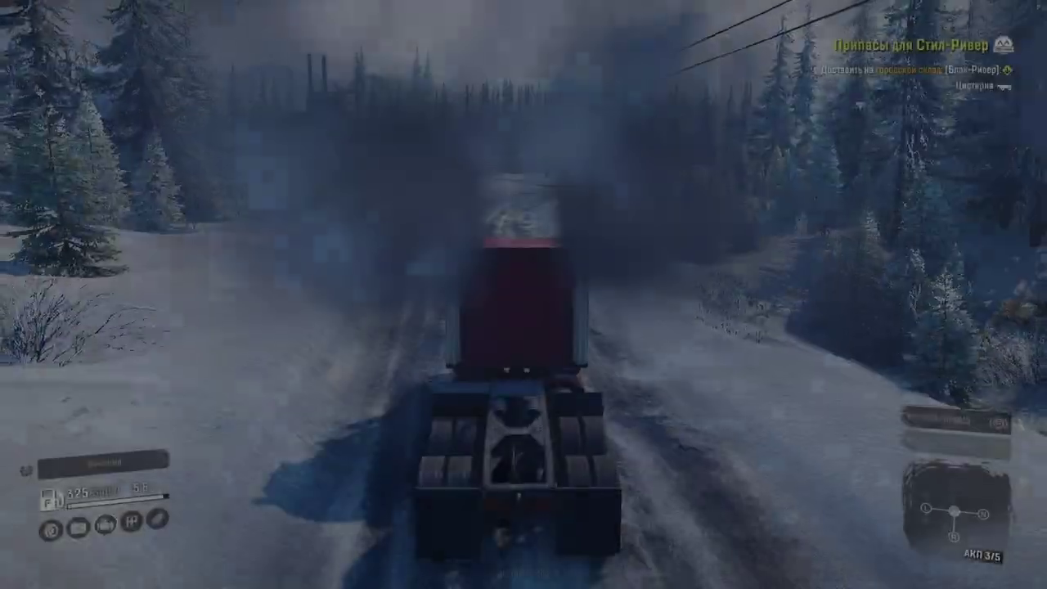
pyautogui.press('w')
pyautogui.press('w')
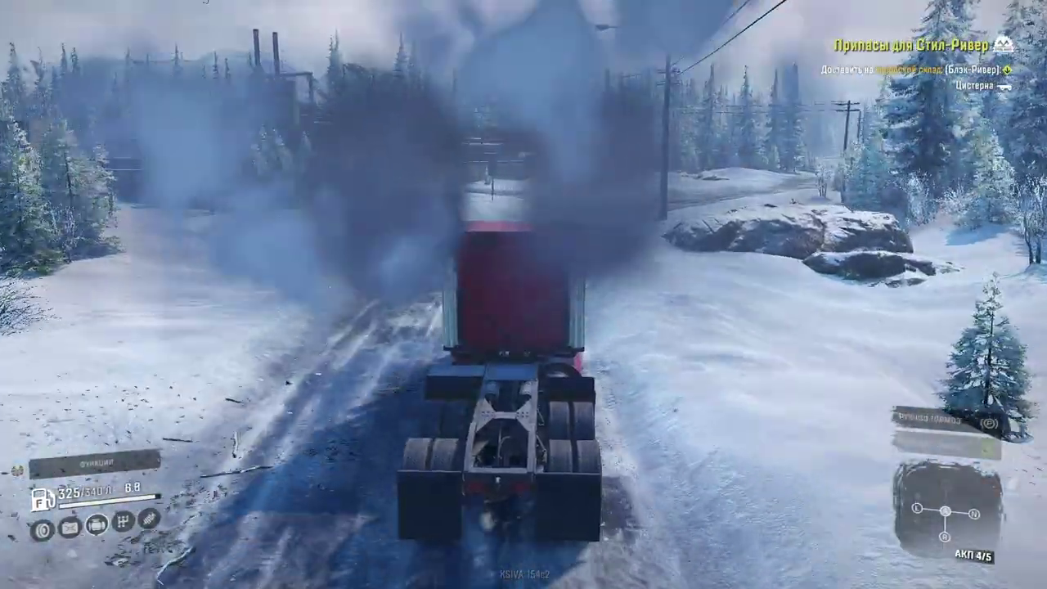
# Winch the truck to the roadside utility pole and swing it around the pole towards the forest.
pyautogui.press('c')
pyautogui.press('d')
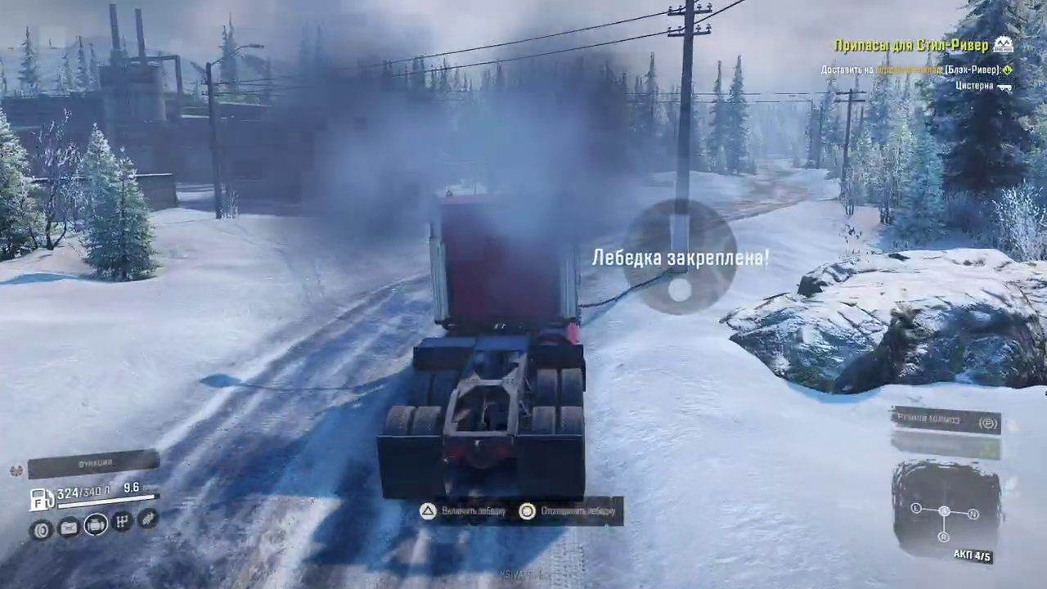
pyautogui.press('d')
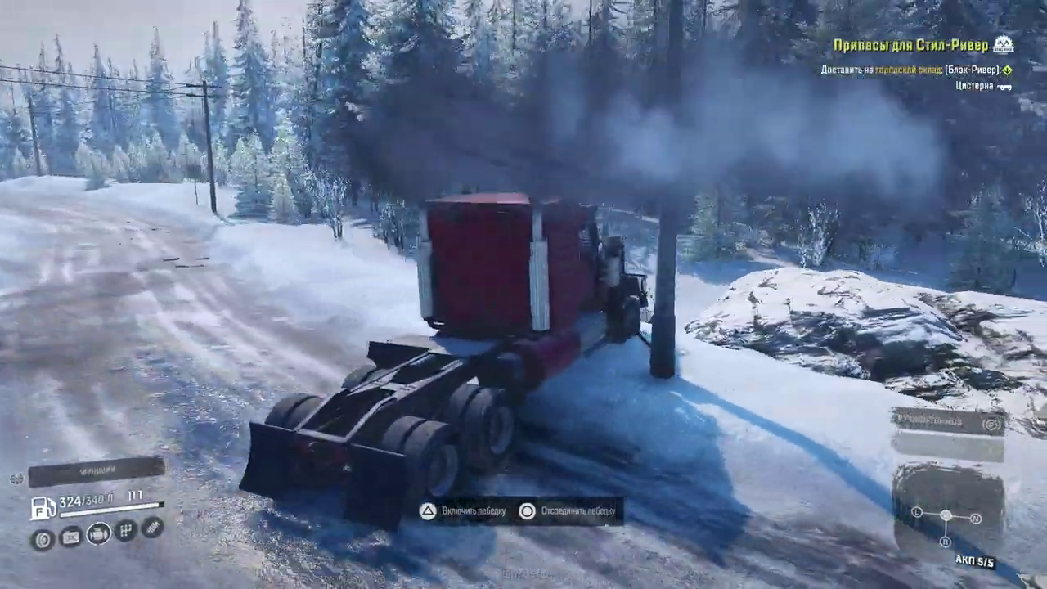
pyautogui.press('s')
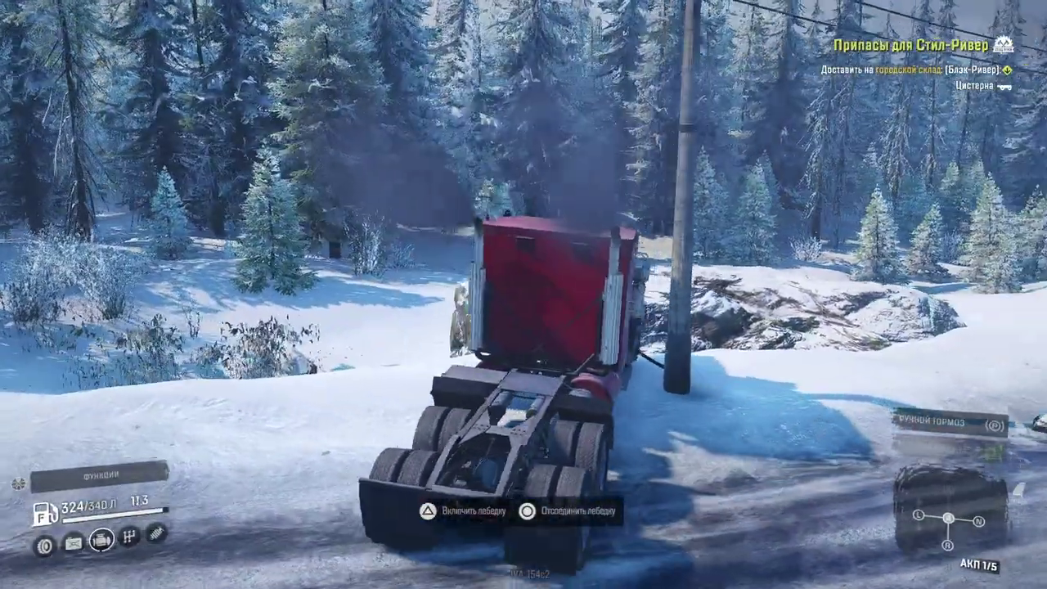
pyautogui.press('s')
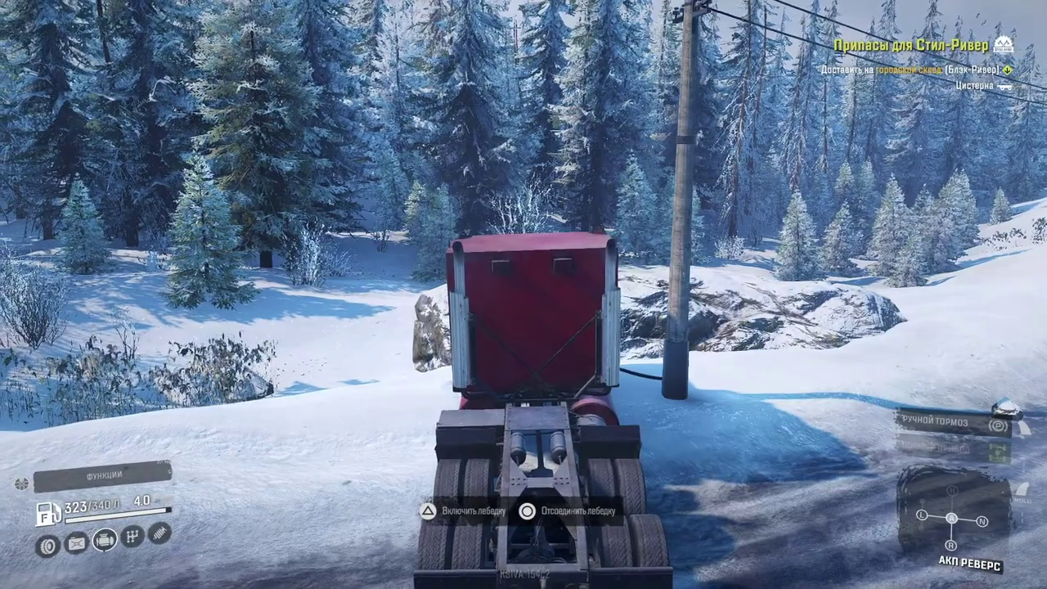